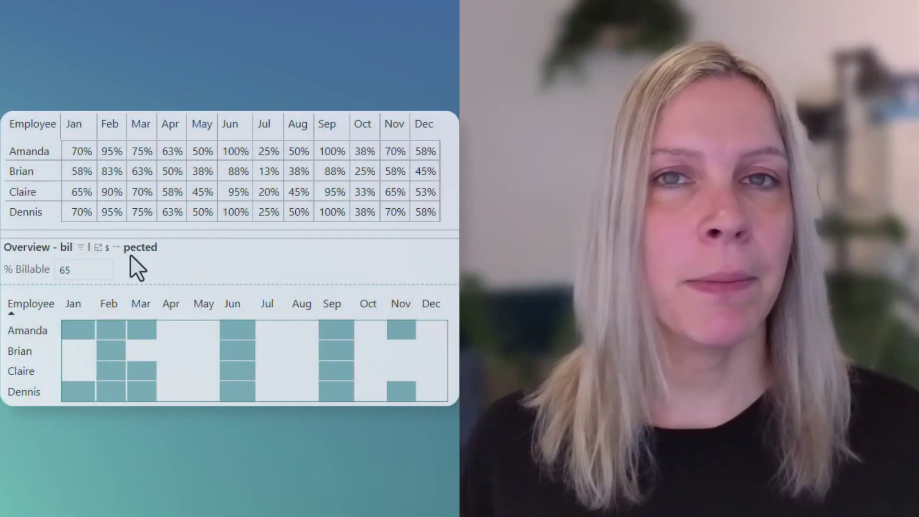
Try 75 and then 55 as the % Billable threshold to watch the matrix reshade.
click(99, 272)
double_click(100, 271)
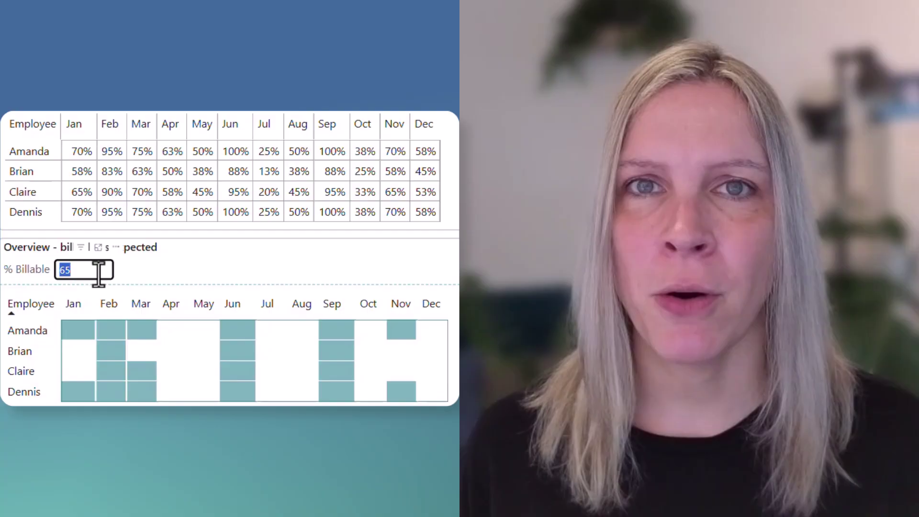
text(7)
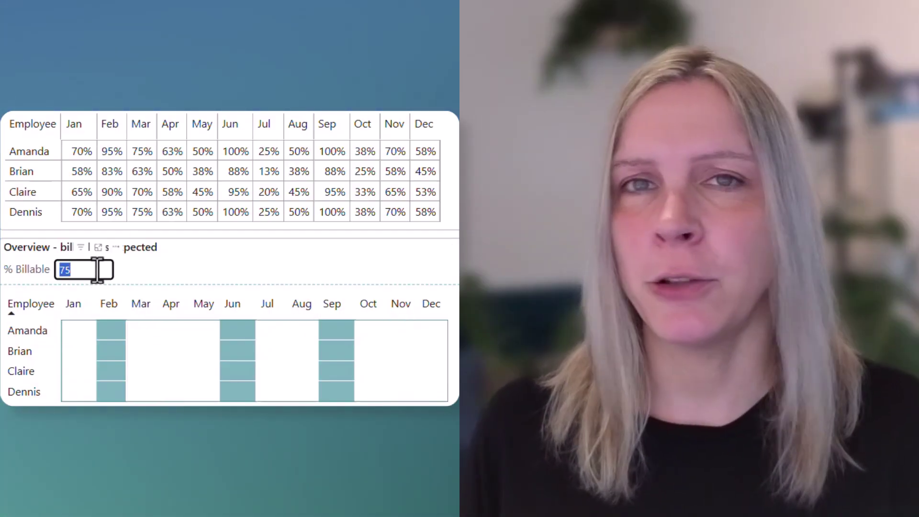
text(50)
key(Return)
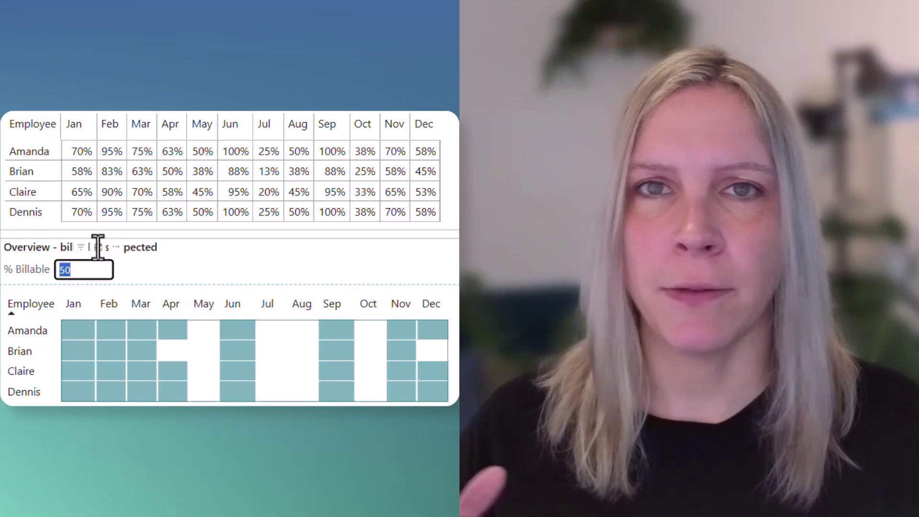
text(55)
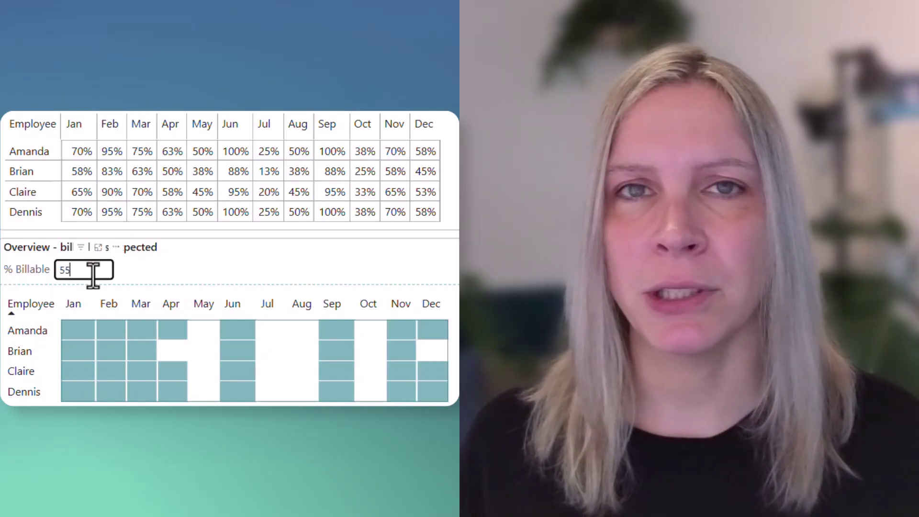
key(Return)
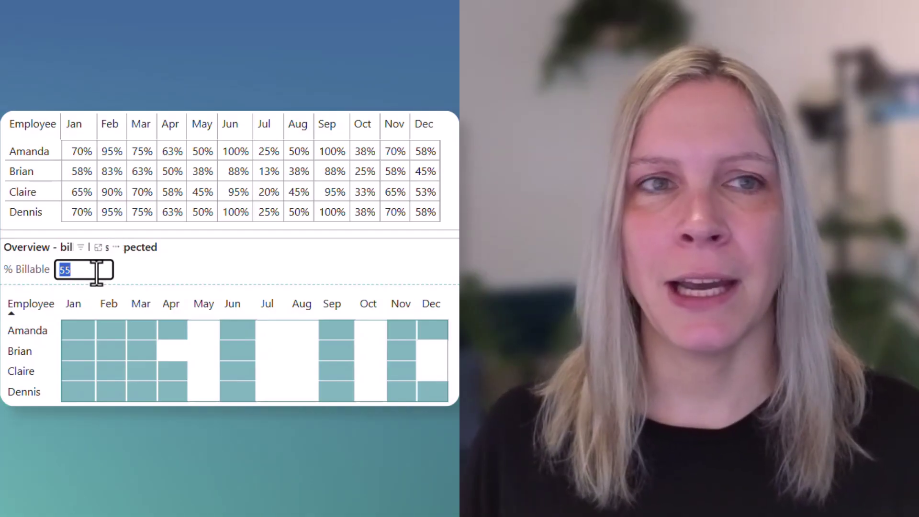
Apply a 60 threshold, undo a typed 40, then apply 70.
text(60)
key(Return)
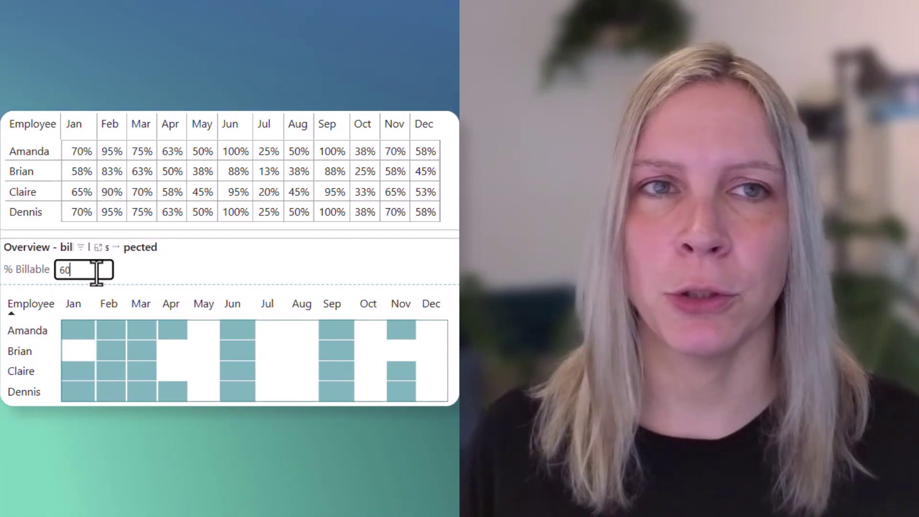
double_click(96, 273)
text(40)
key(ctrl+z)
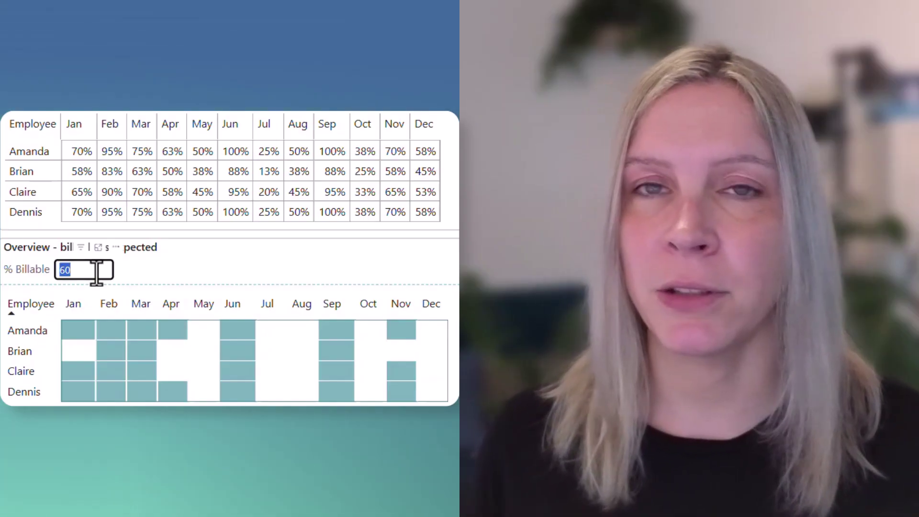
text(70)
key(Return)
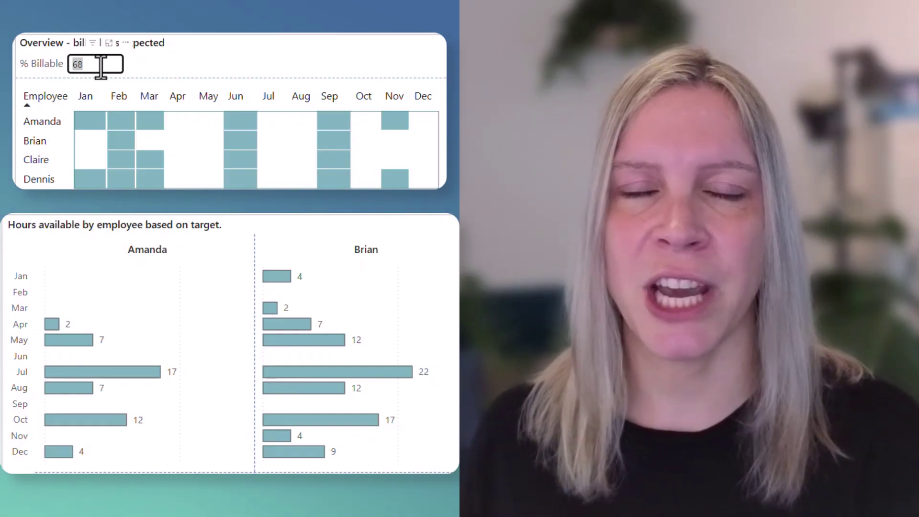
Replace the 68 threshold with 80, then 40, then 55.
double_click(101, 65)
text(80)
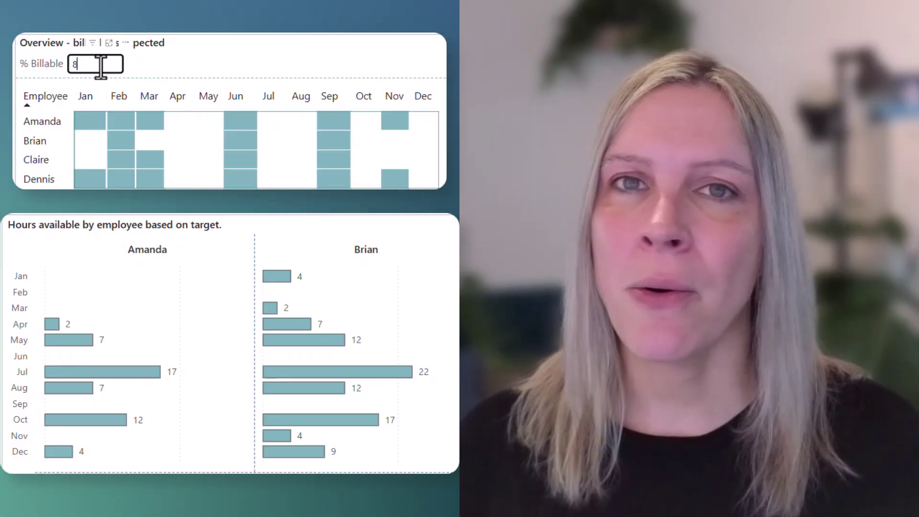
key(Return)
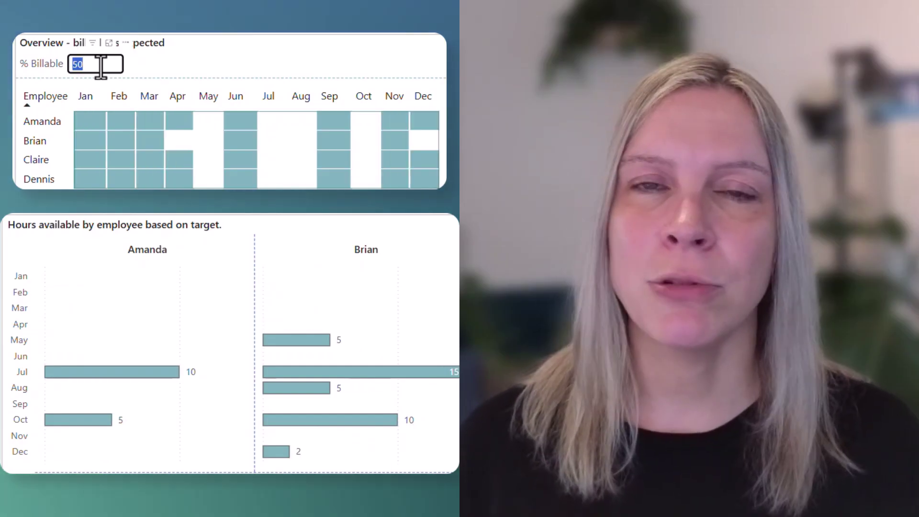
key(Return)
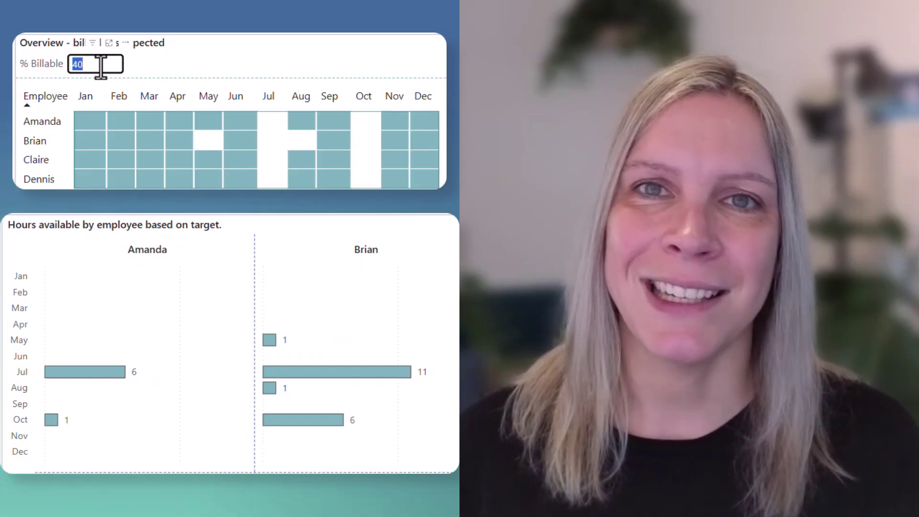
text(55)
key(Return)
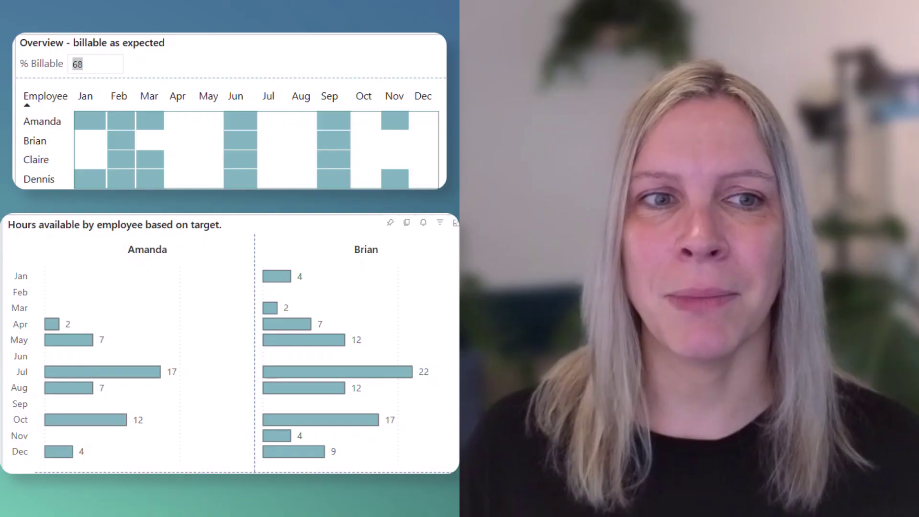
Cycle % Billable through 80, 50 and 40, ending at 55.
click(91, 65)
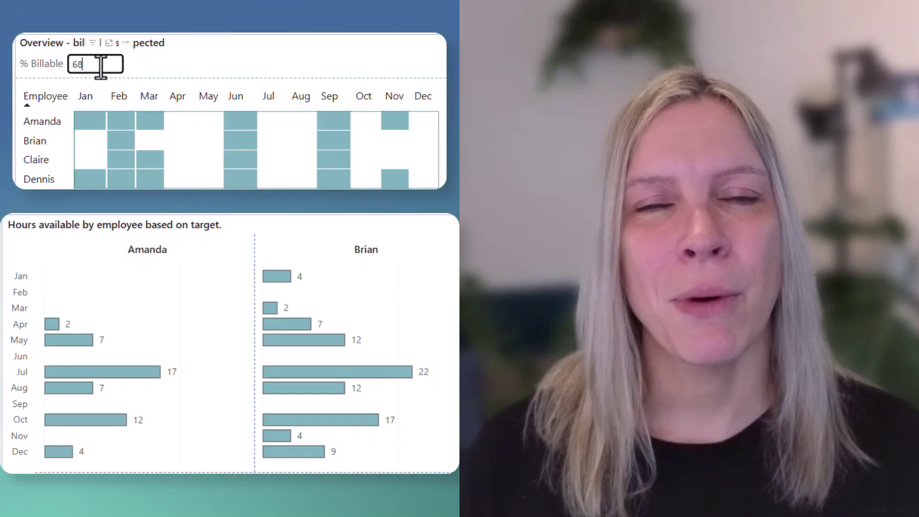
text(80)
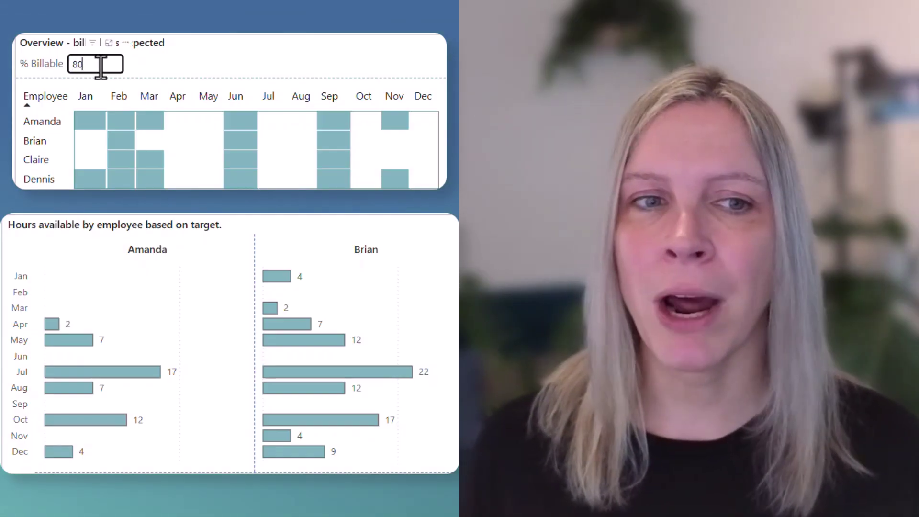
key(Return)
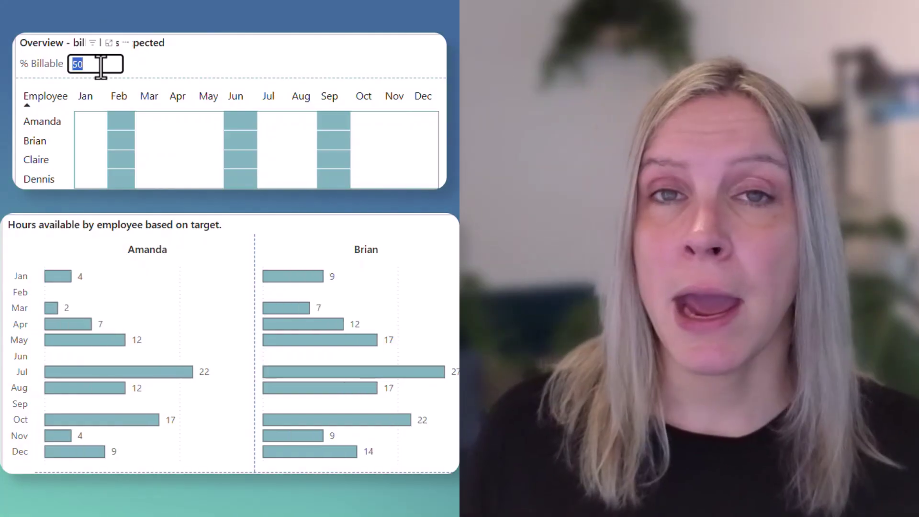
text(50)
key(Return)
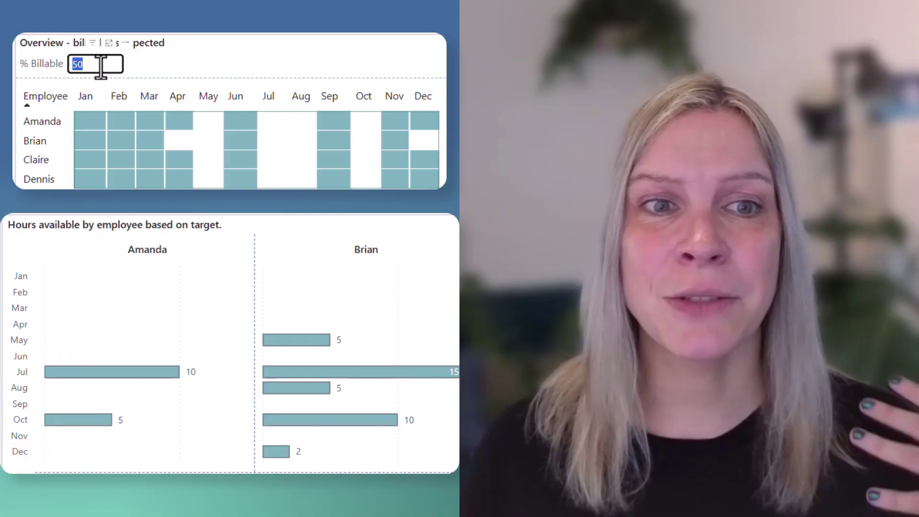
text(40)
key(Return)
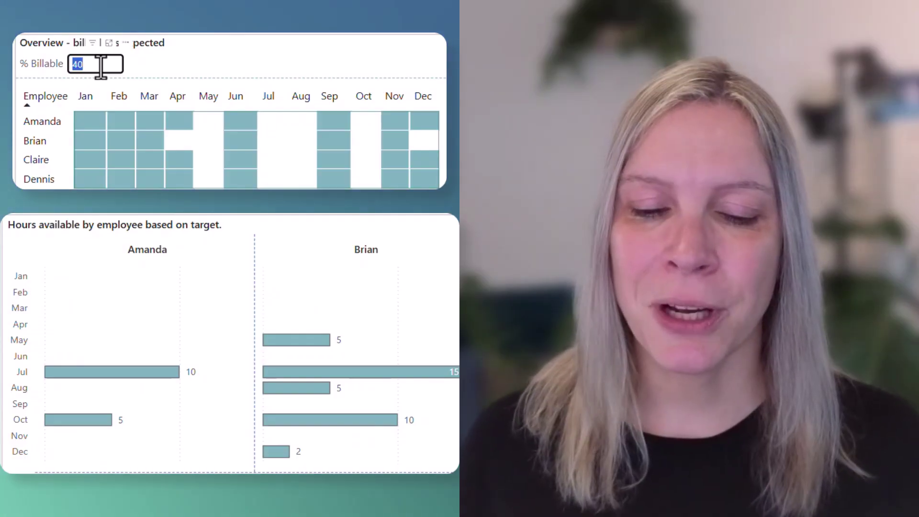
text(55)
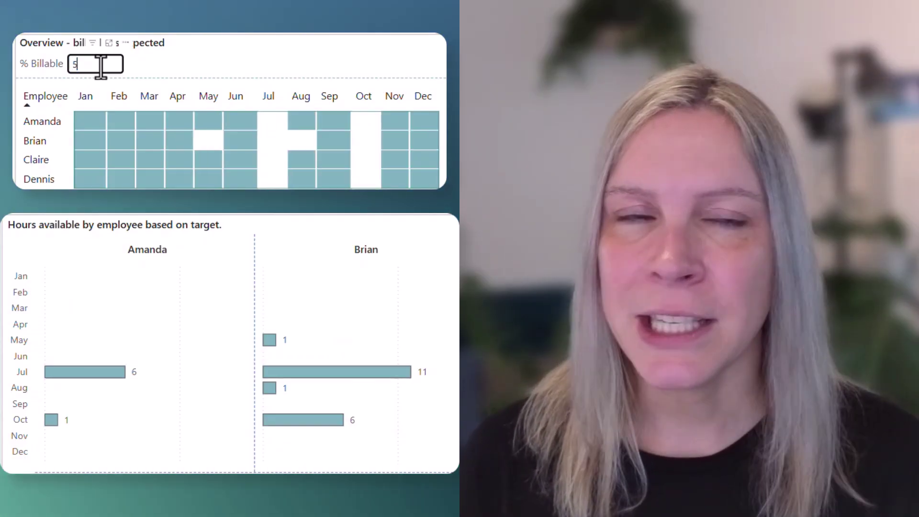
key(Return)
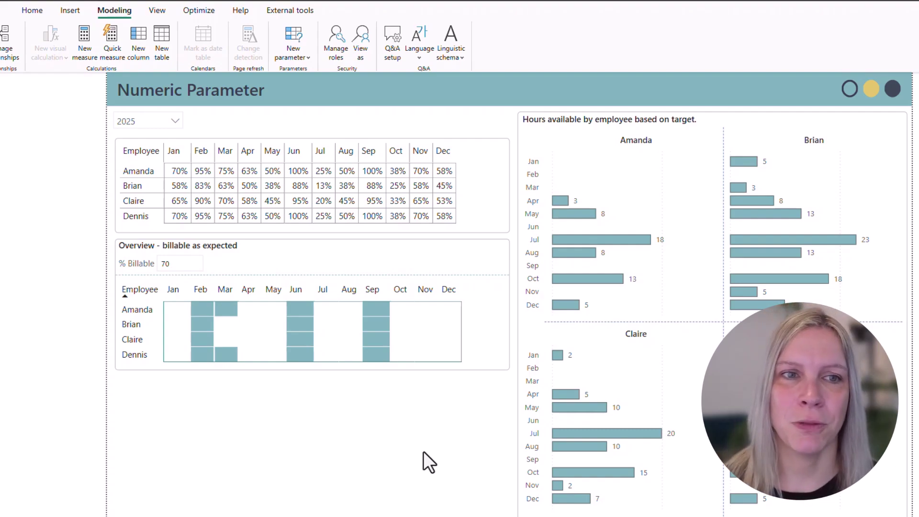
Lower the % Billable threshold from 70 to 60, then to 50.
click(184, 262)
double_click(184, 264)
text(60)
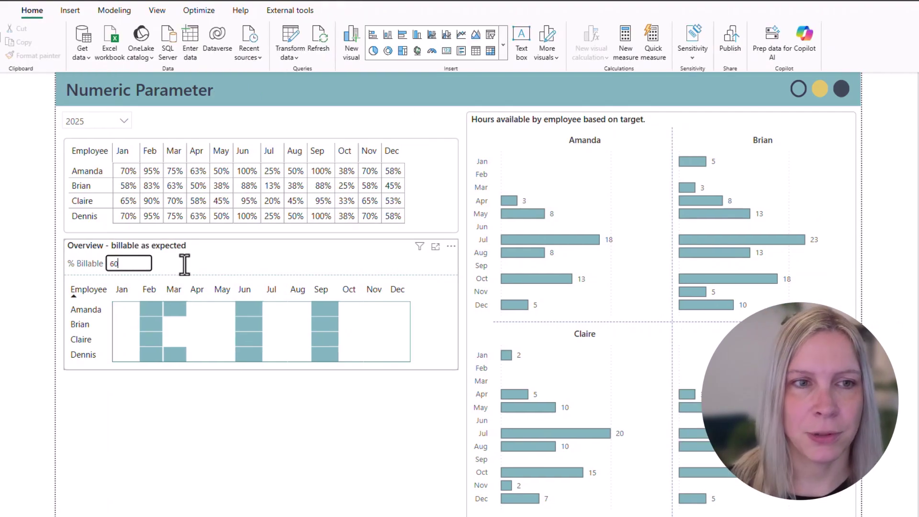
key(Return)
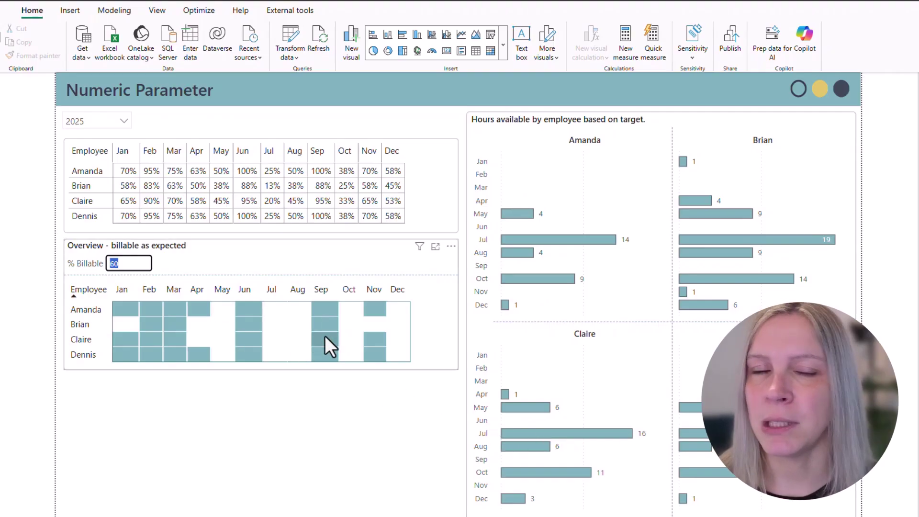
click(113, 264)
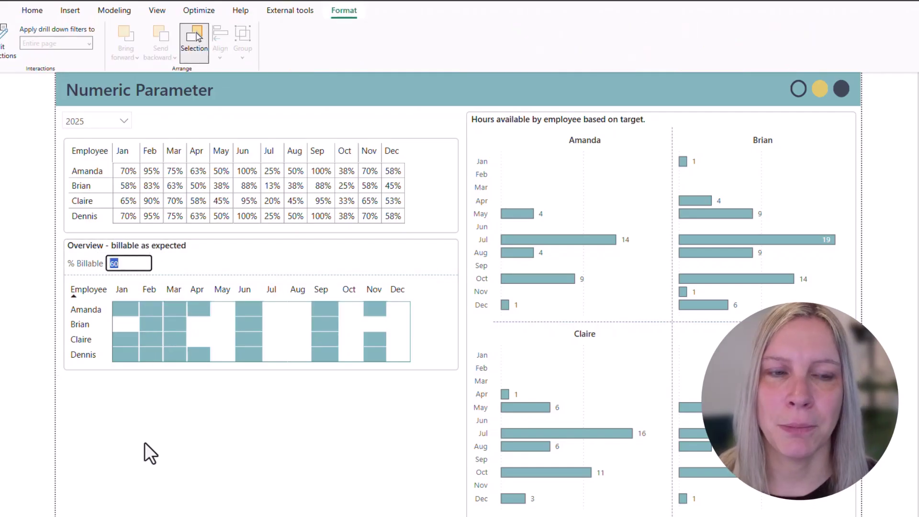
text(50)
key(Return)
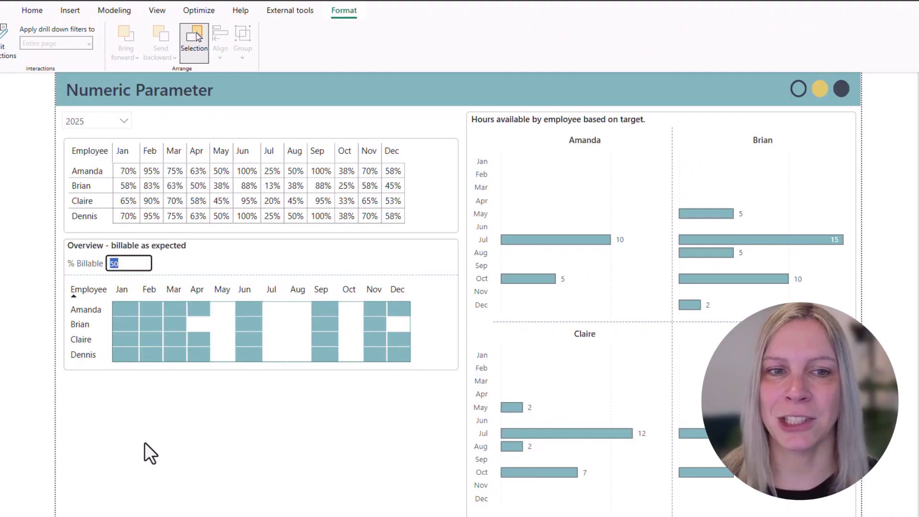
Deselect the slicer and start a new Numeric range parameter from the Modeling commands.
click(145, 443)
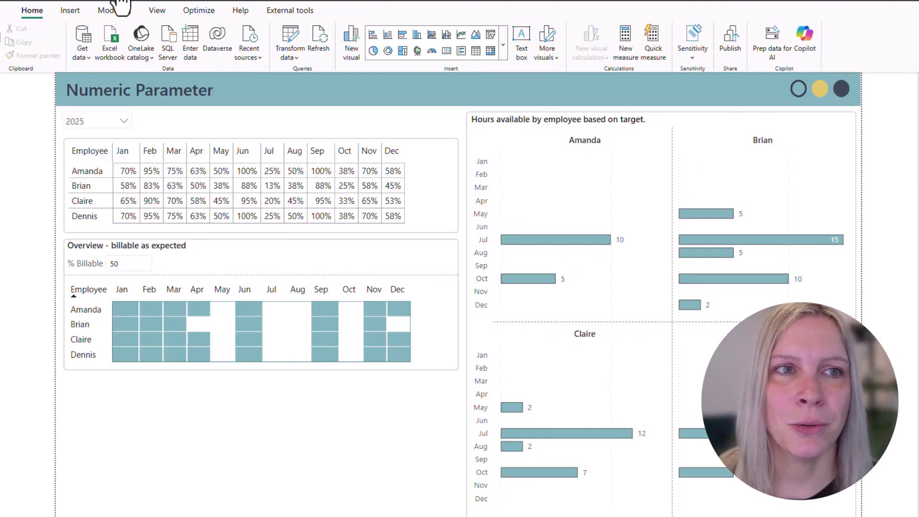
click(115, 11)
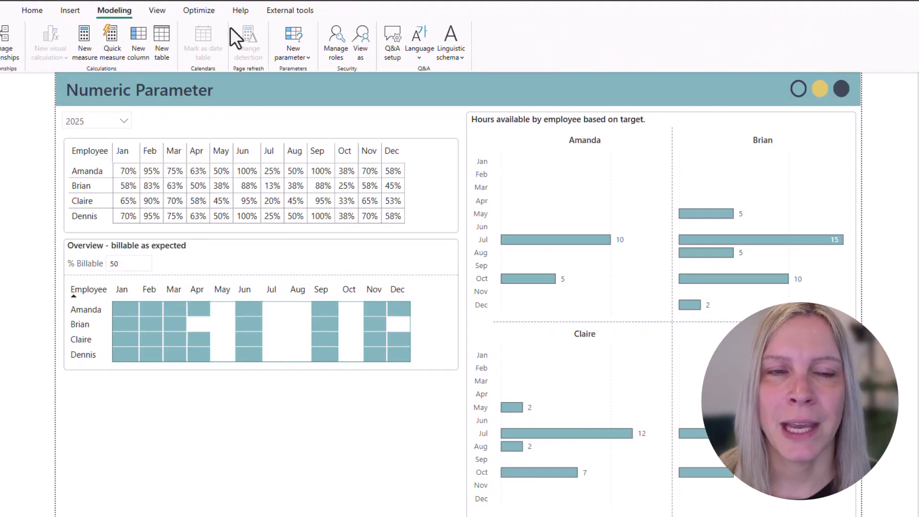
click(306, 53)
click(290, 78)
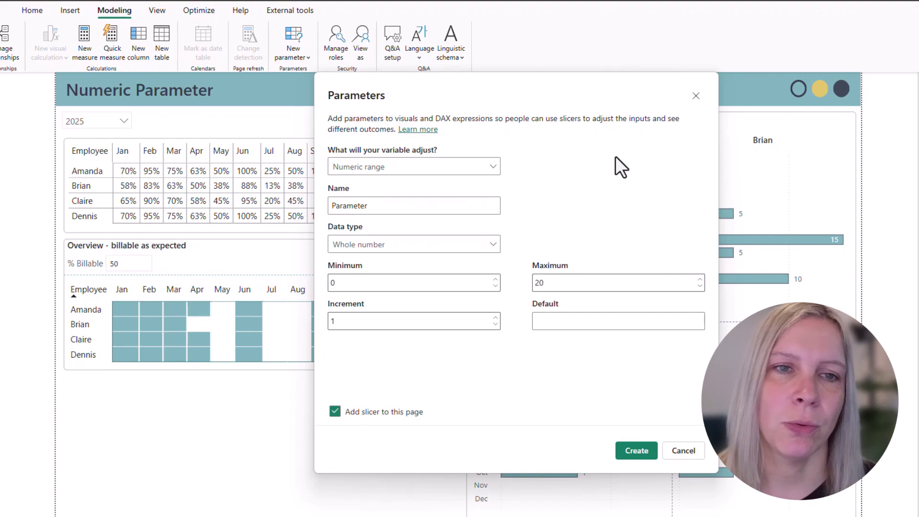
Keep Numeric range as the parameter kind, select the default name, and review data types.
click(476, 171)
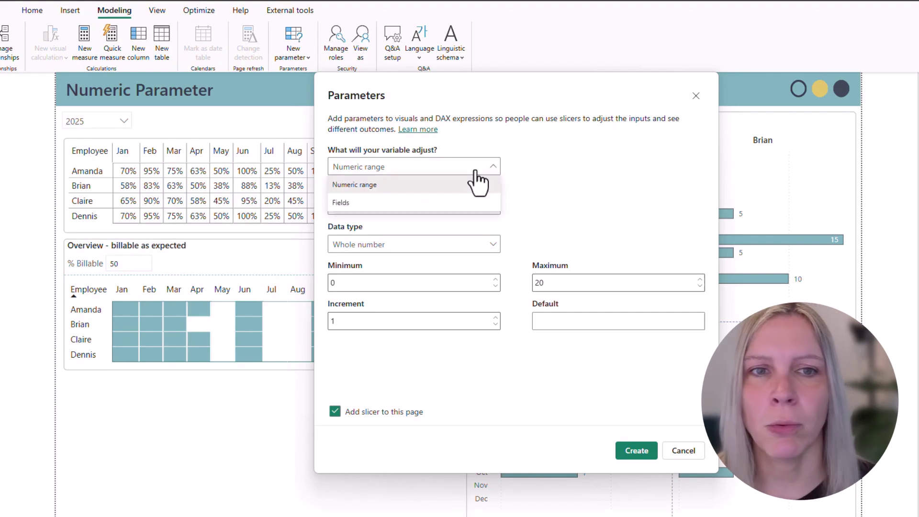
click(507, 163)
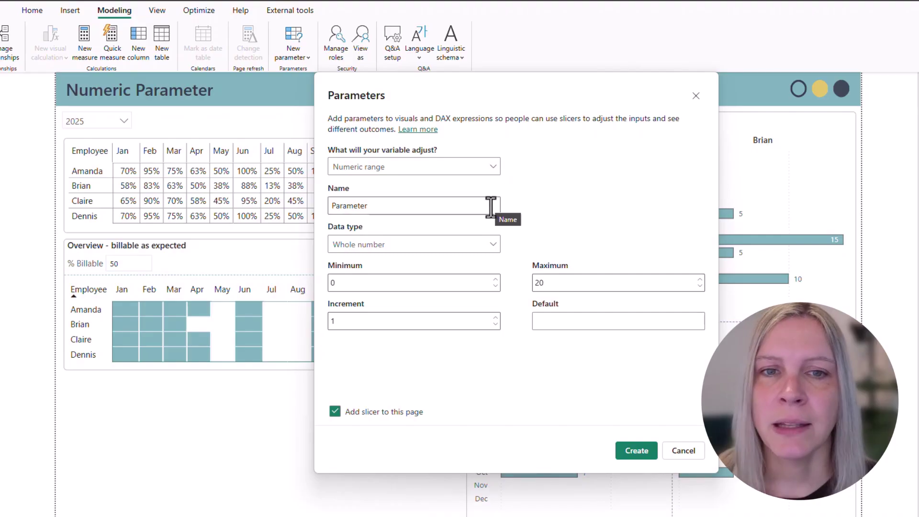
double_click(457, 210)
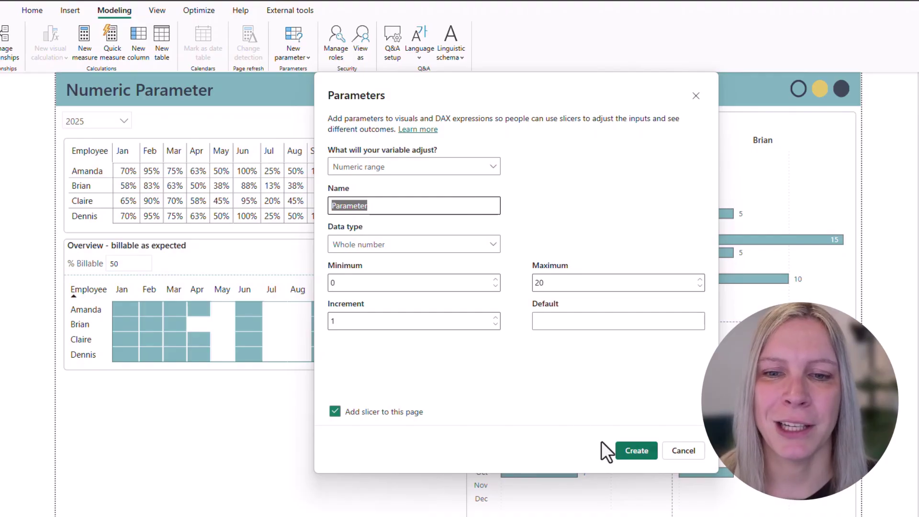
click(391, 257)
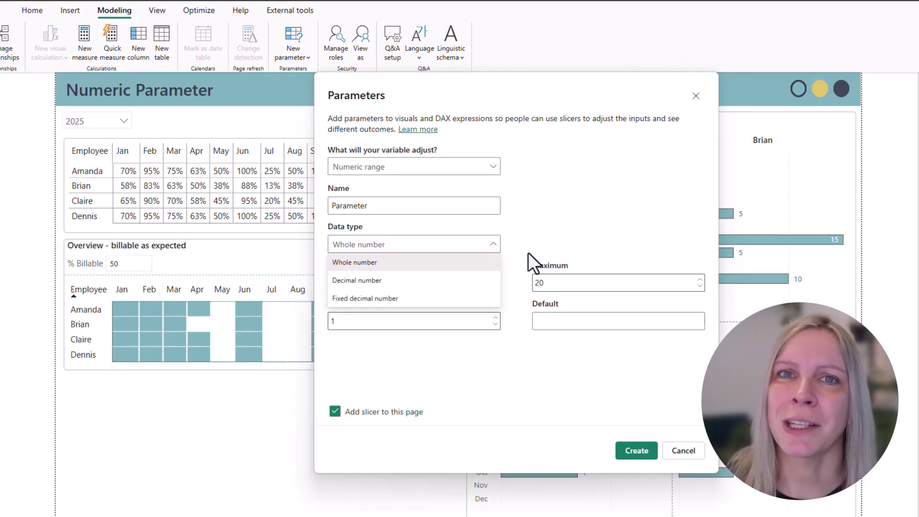
Keep Whole number, set the maximum to 100, and create HR Billable Parameter.
click(535, 186)
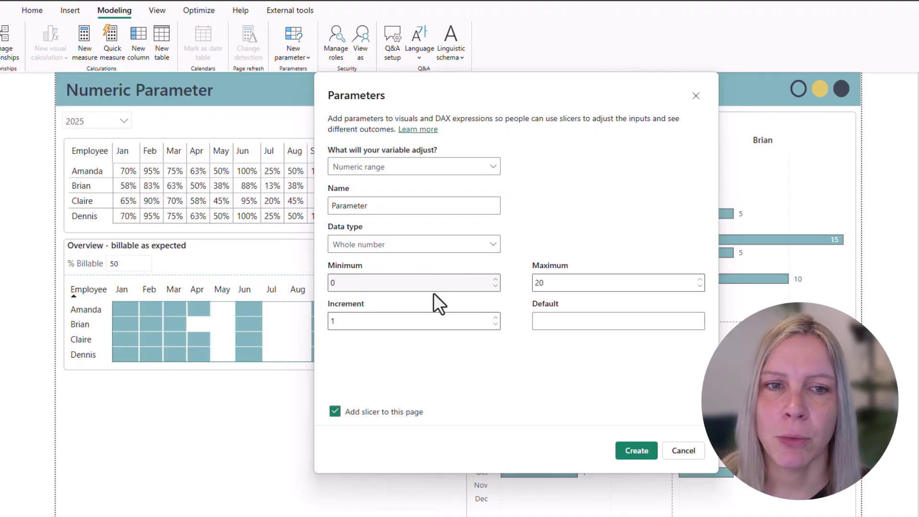
double_click(603, 283)
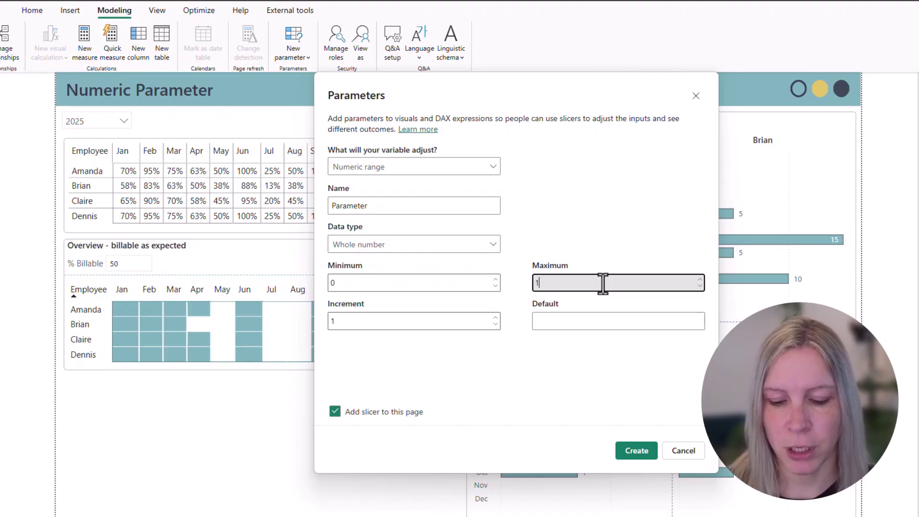
click(484, 340)
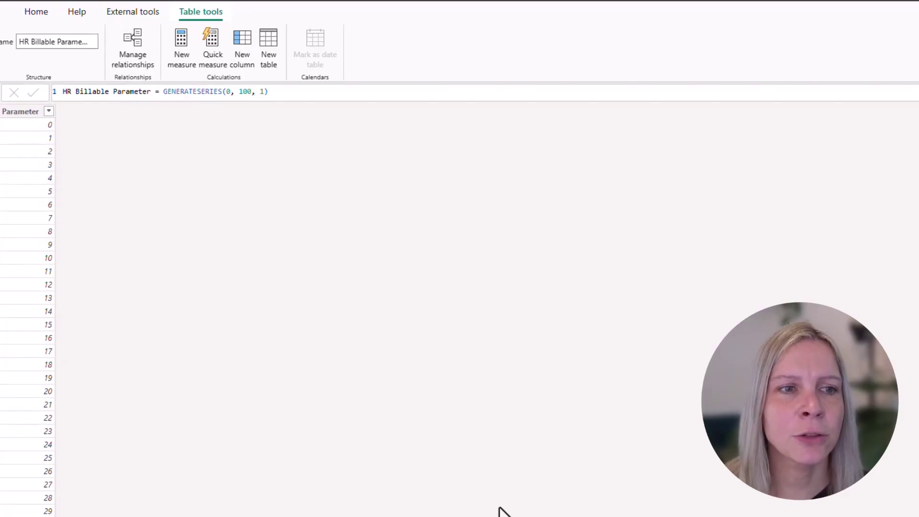
Walk through the GENERATESERIES formula: table name, start 0, end 100, step 1.
scroll(502, 513, down, 3)
scroll(502, 512, up, 3)
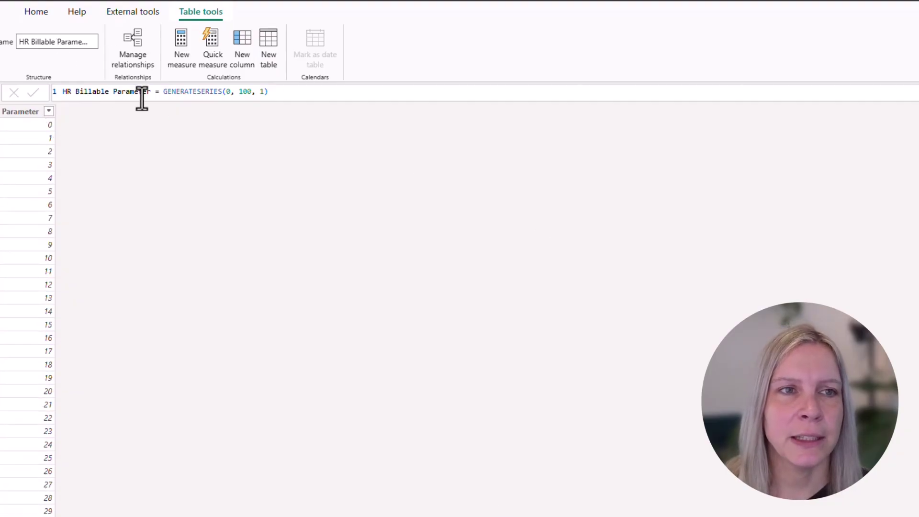
scroll(142, 99, up, 5)
drag(75, 101, 336, 104)
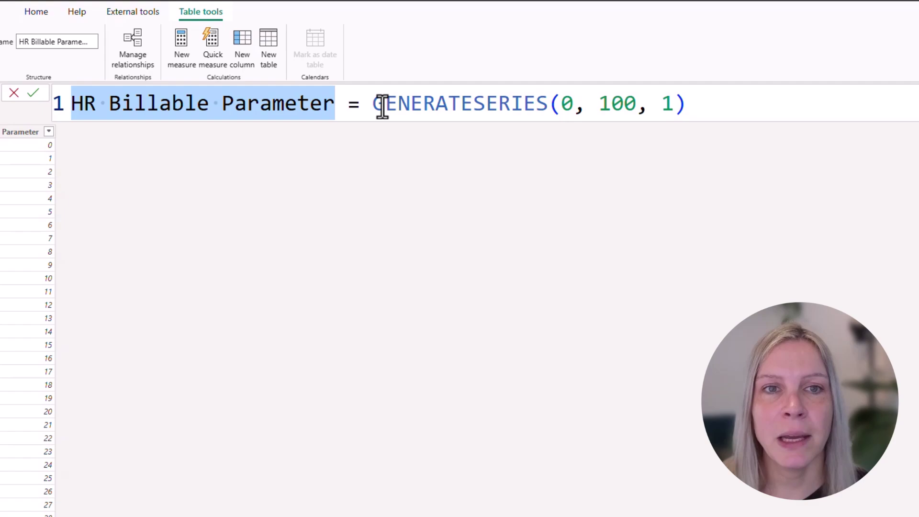
click(373, 102)
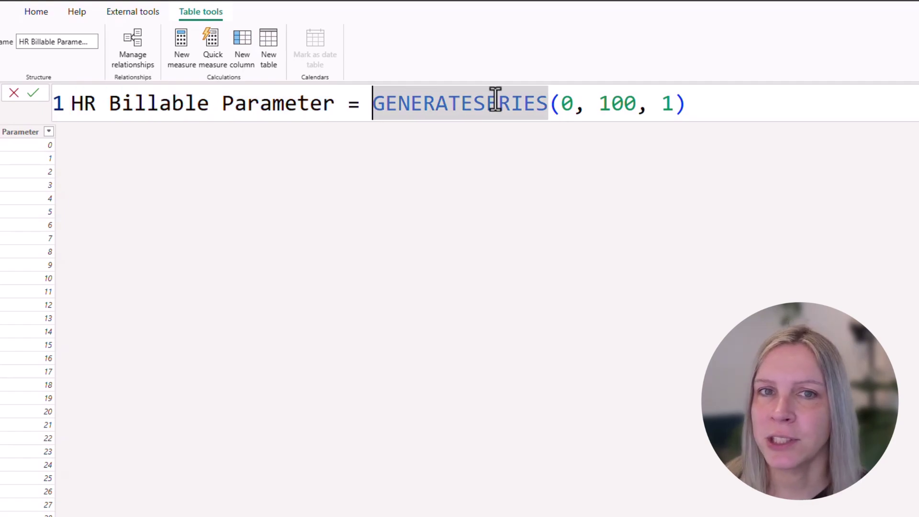
double_click(567, 104)
double_click(617, 104)
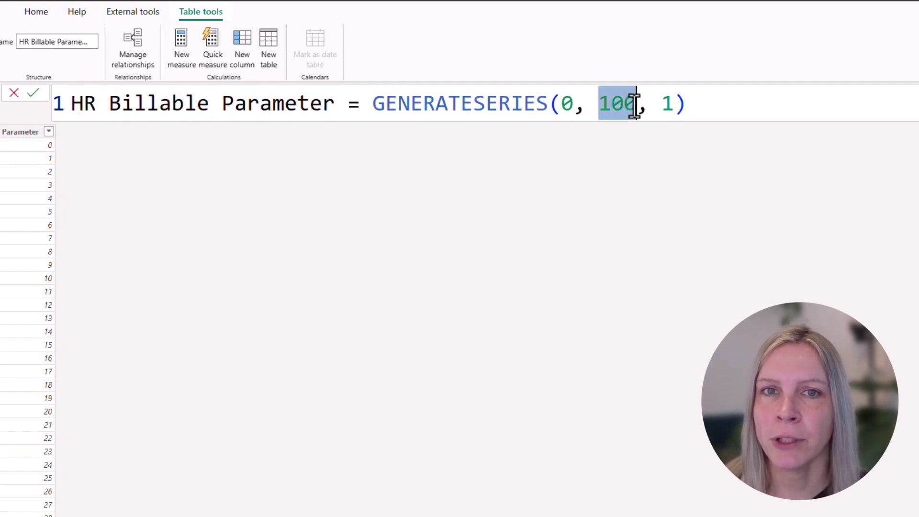
double_click(667, 104)
click(674, 103)
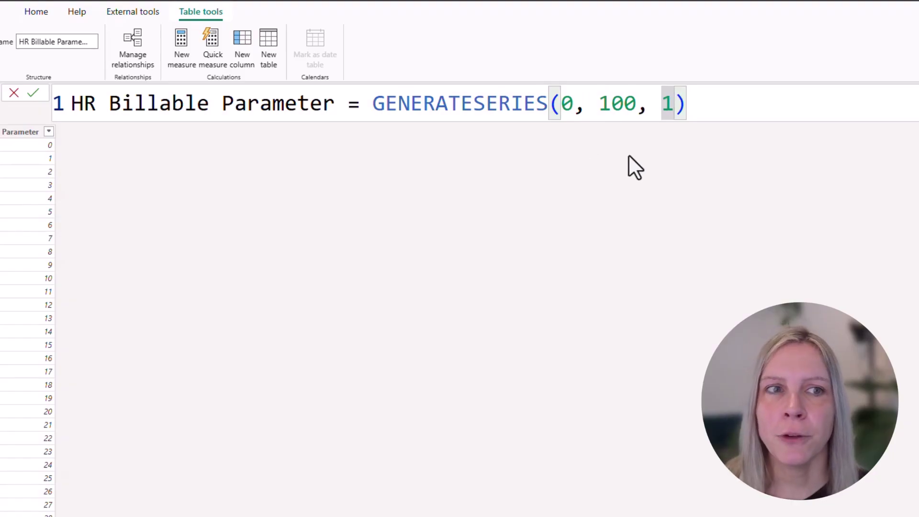
Change the series step to 2, commit it, then revert it to 1.
double_click(668, 102)
text(2)
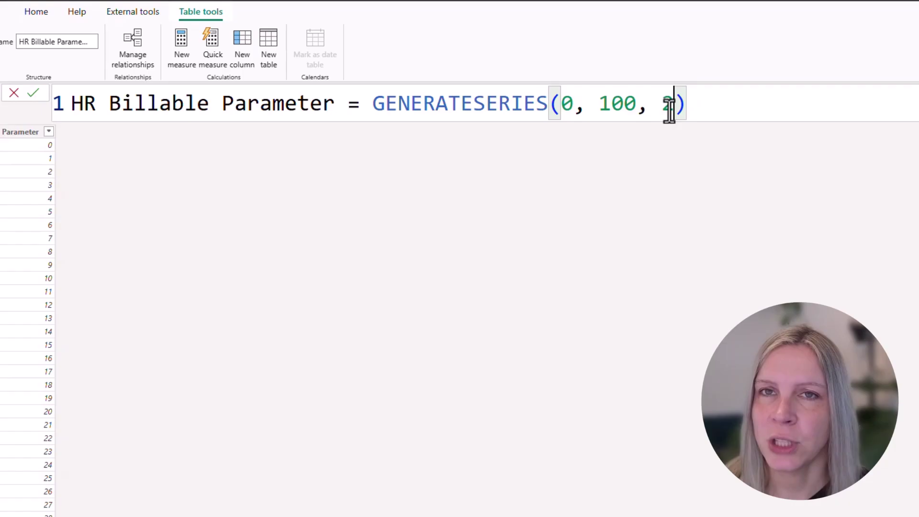
key(Return)
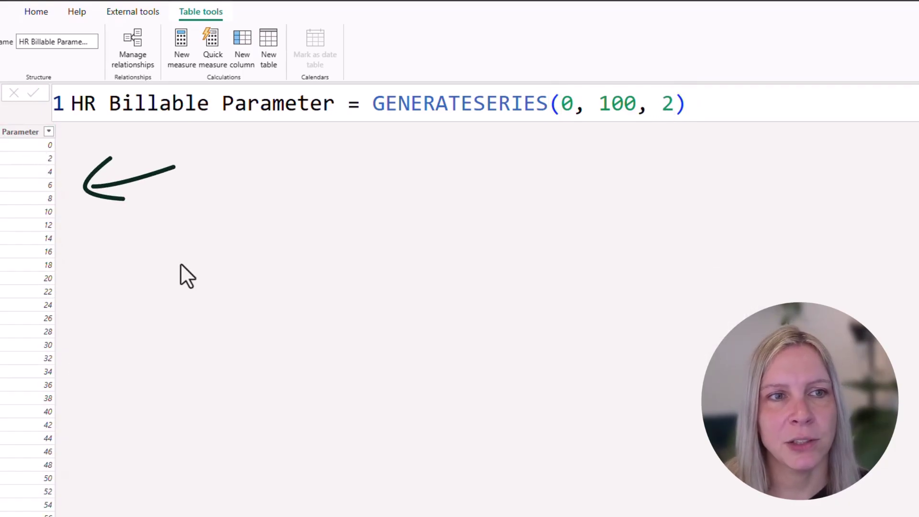
double_click(667, 104)
text(1)
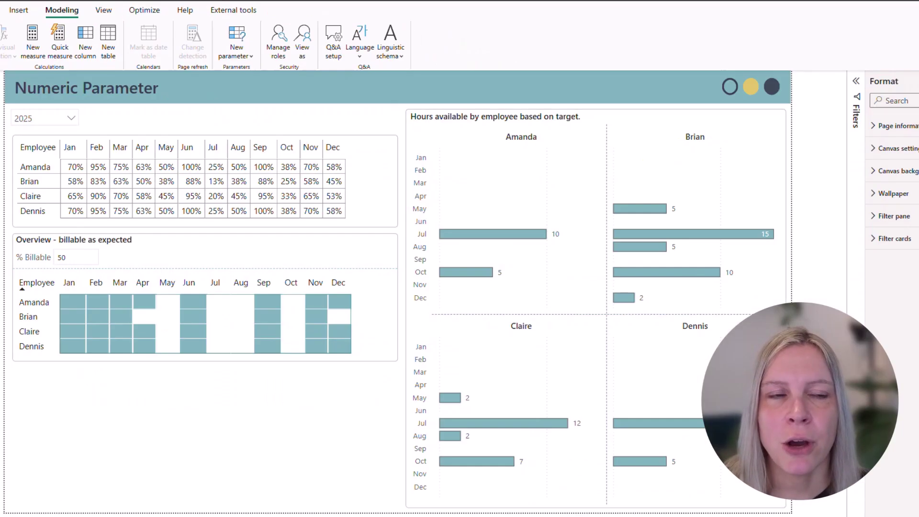
Move the generated Parameter slicer below the Overview matrix, reset its formatting and enlarge it.
click(100, 261)
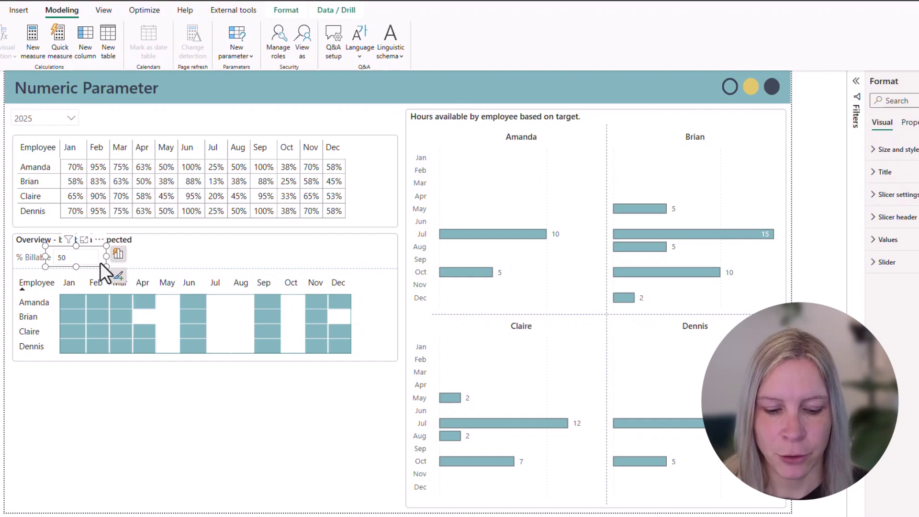
drag(100, 263, 219, 419)
click(914, 121)
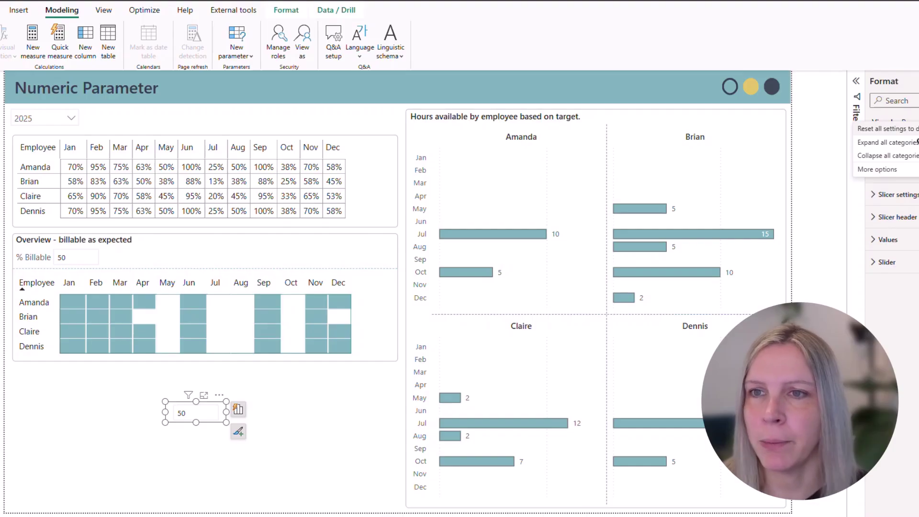
click(886, 129)
drag(226, 422, 278, 471)
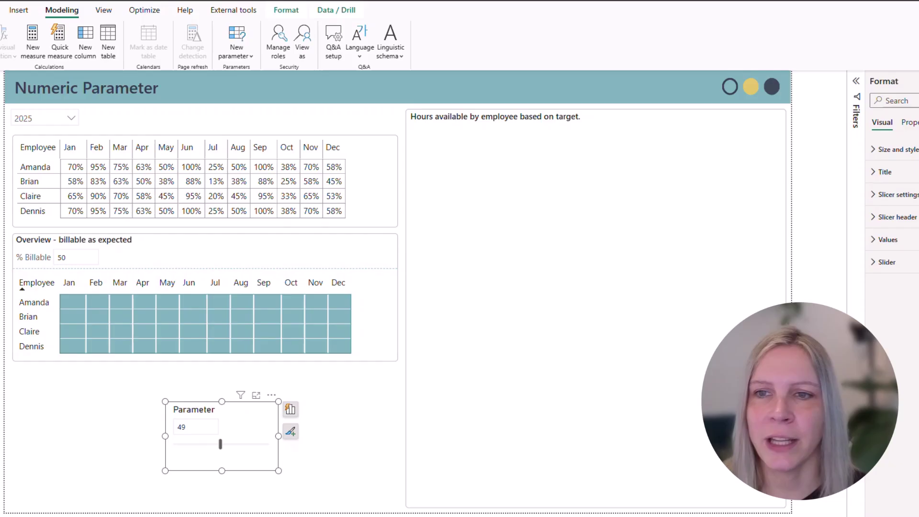
Turn off the slicer's Slider option, then delete the extra Parameter slicer.
click(912, 262)
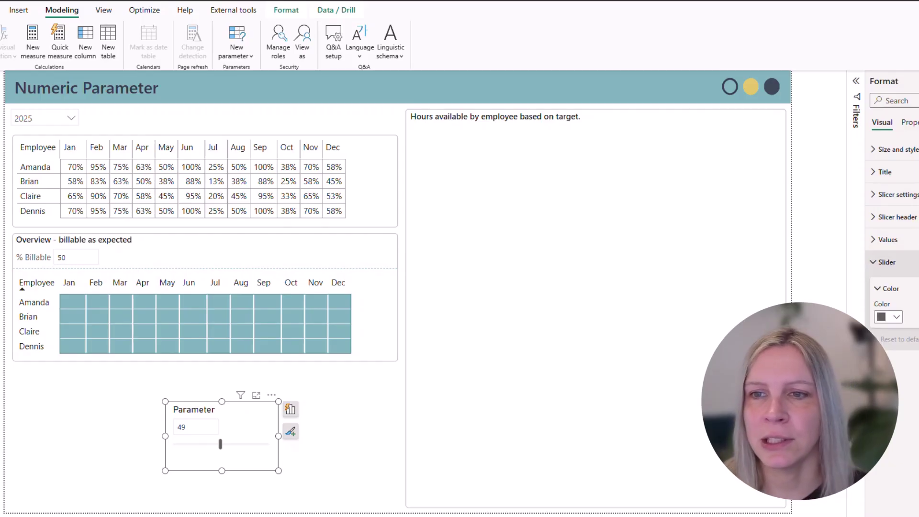
click(916, 263)
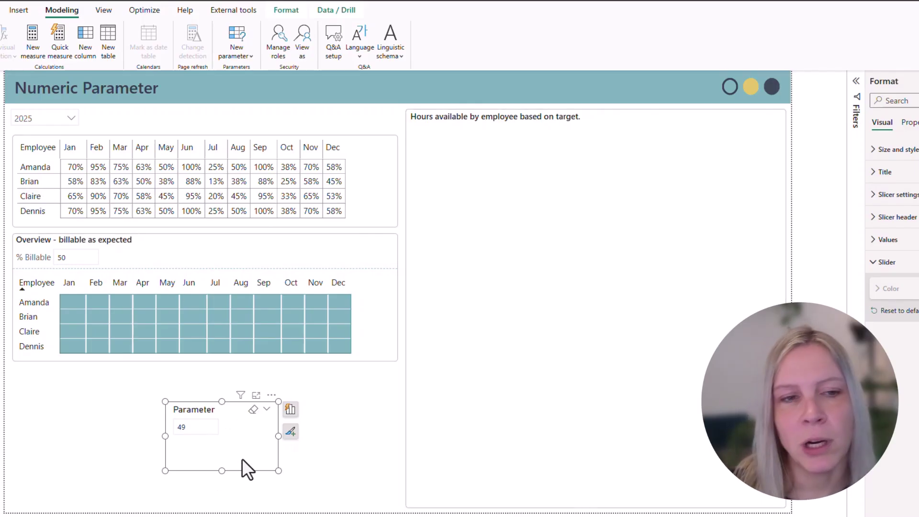
key(Delete)
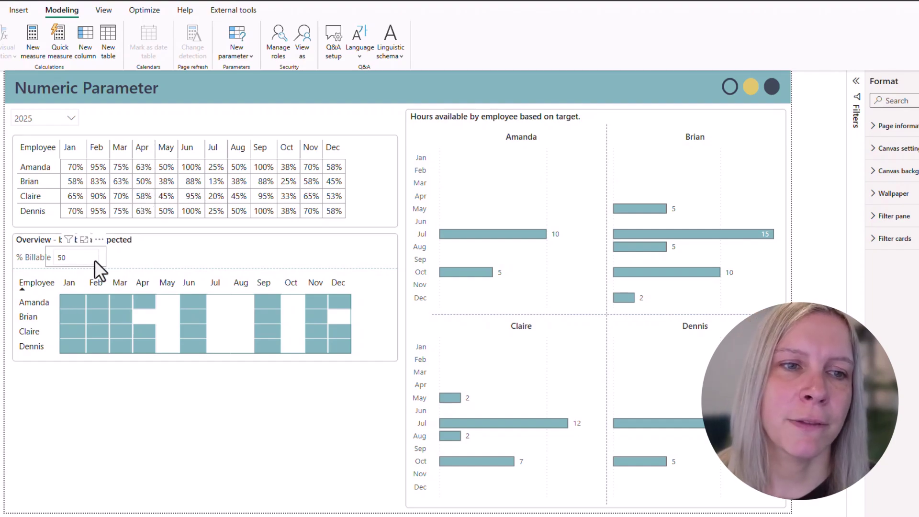
Duplicate the monthly % billable table with Ctrl+C and Ctrl+V.
click(81, 257)
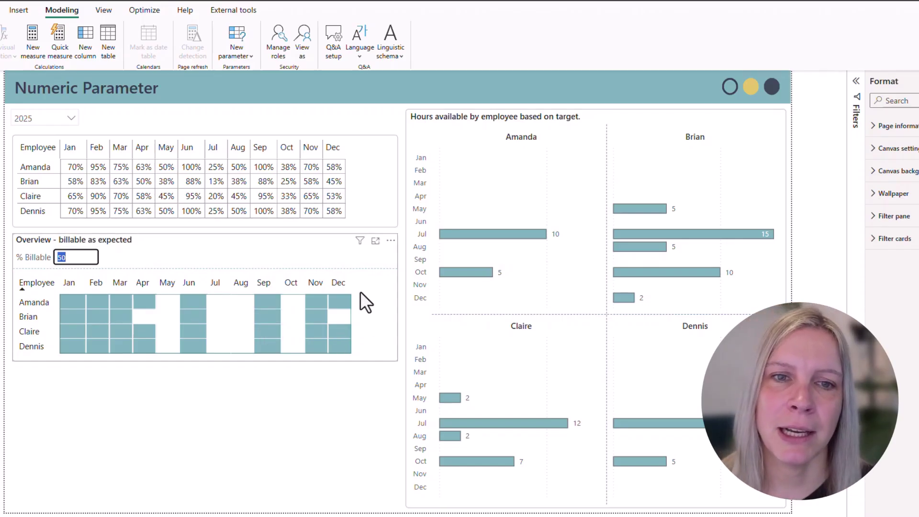
click(366, 185)
key(ctrl+c)
key(ctrl+v)
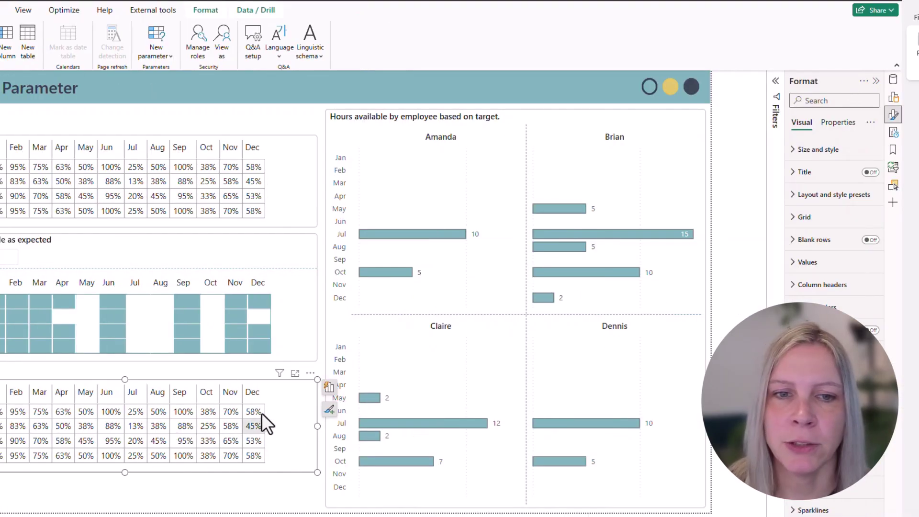
Turn on Background color and Font color under Cell elements for the copied table.
click(848, 445)
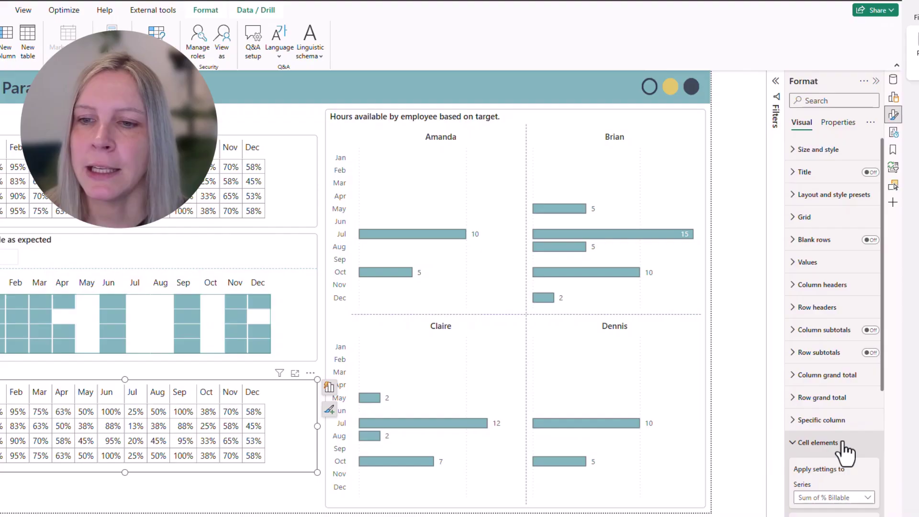
scroll(843, 435, down, 4)
scroll(835, 298, down, 1)
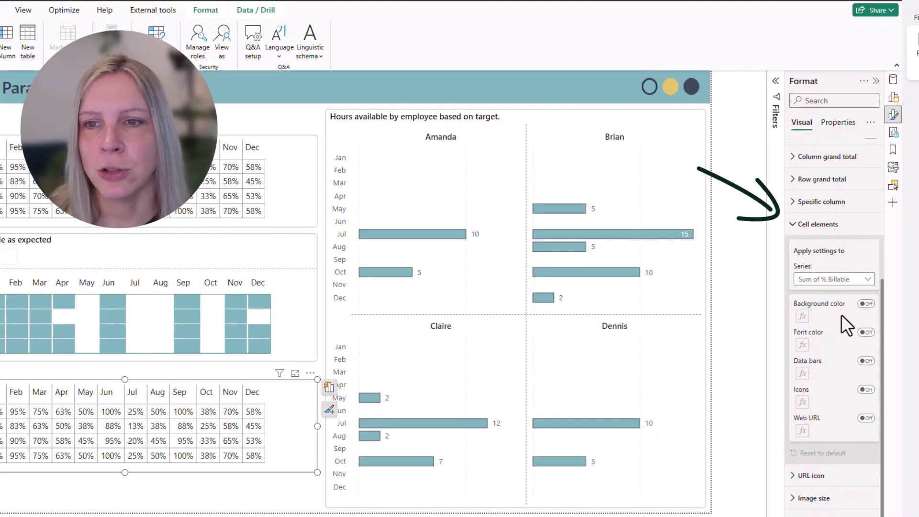
click(866, 304)
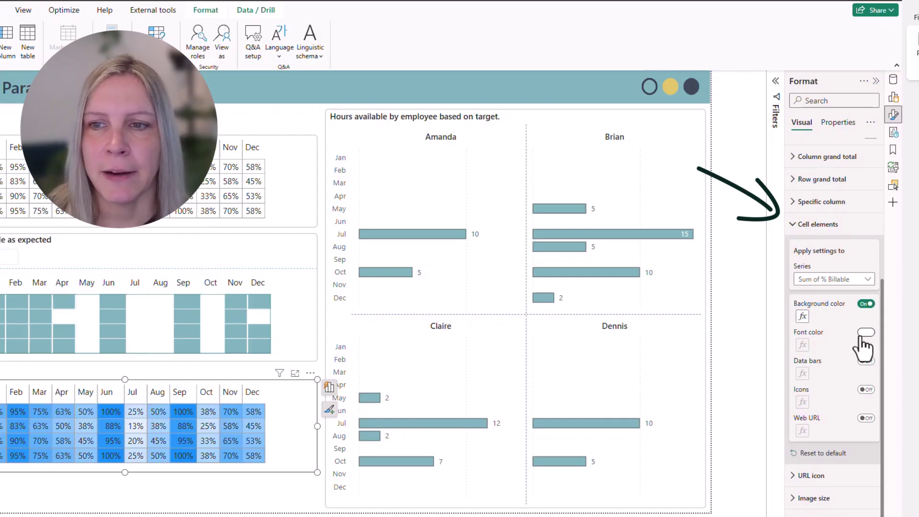
click(866, 333)
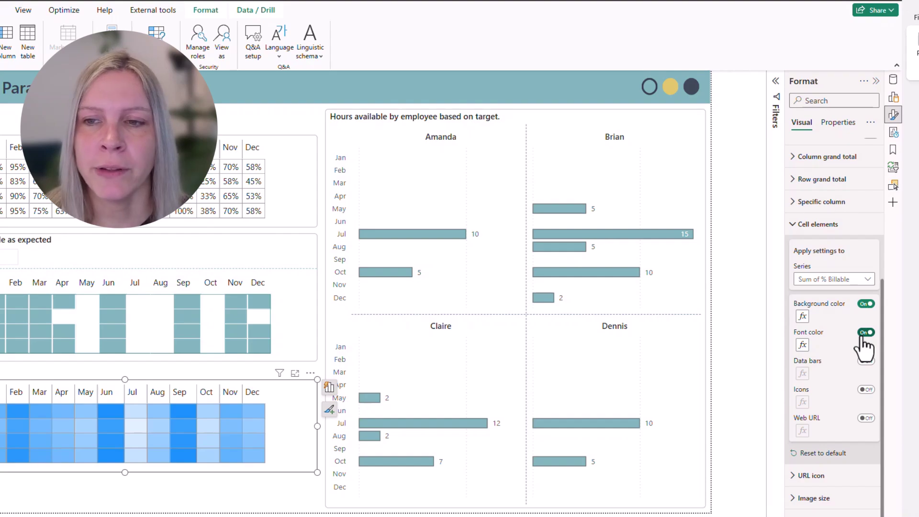
Set the background colour's conditional format style to Field value.
click(803, 318)
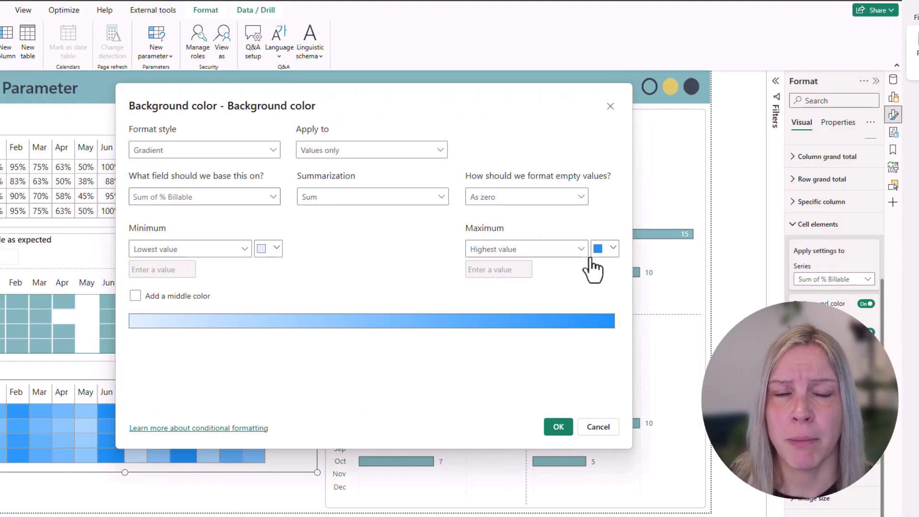
click(142, 158)
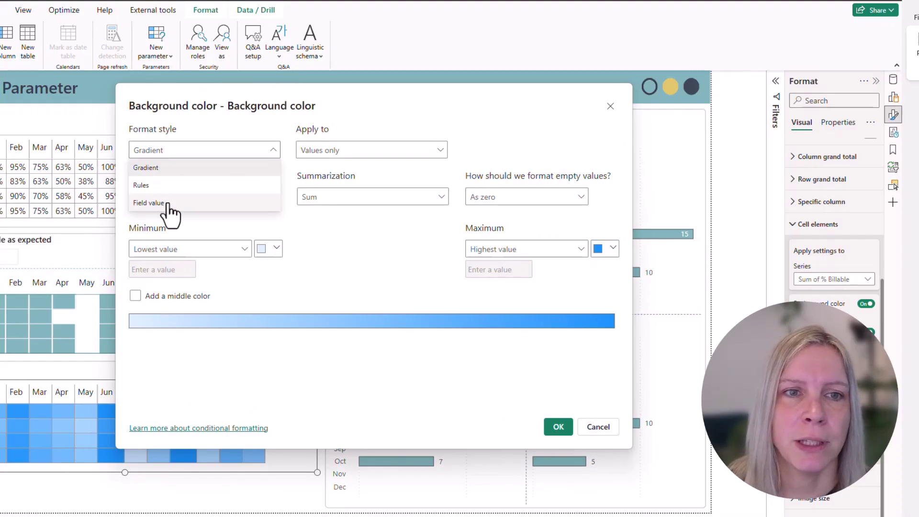
click(168, 202)
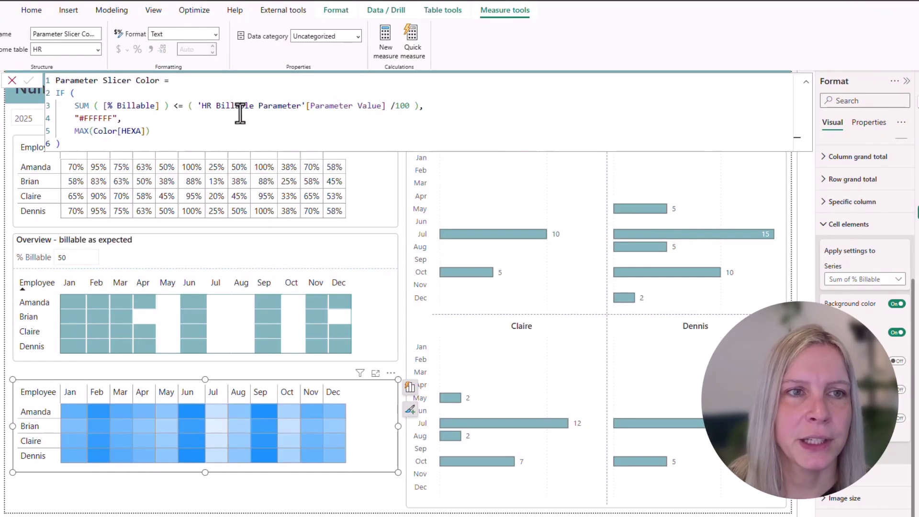
scroll(240, 113, up, 4)
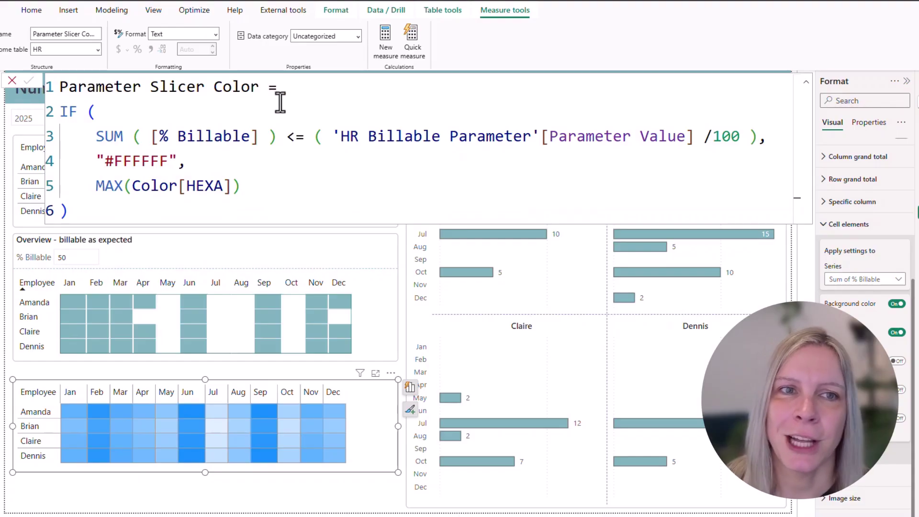
Review the measure's % Billable comparison, parameter value reference and #FFFFFF colour.
drag(140, 137, 261, 136)
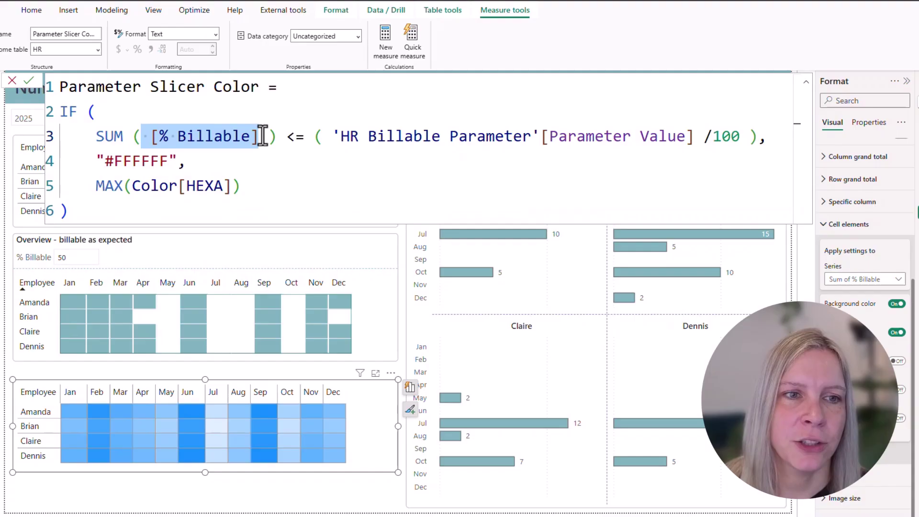
scroll(61, 88, down, 5)
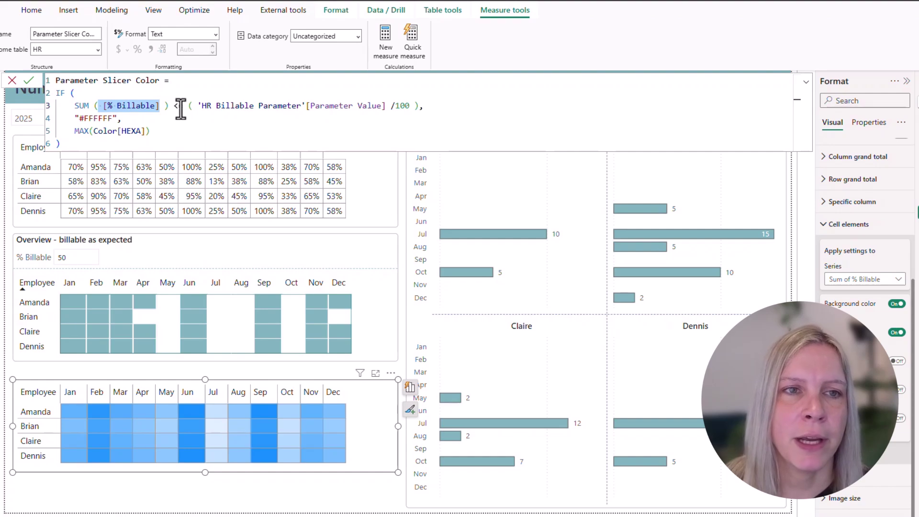
mouse_move(198, 105)
mouse_down()
mouse_move(409, 106)
mouse_move(197, 107)
mouse_up()
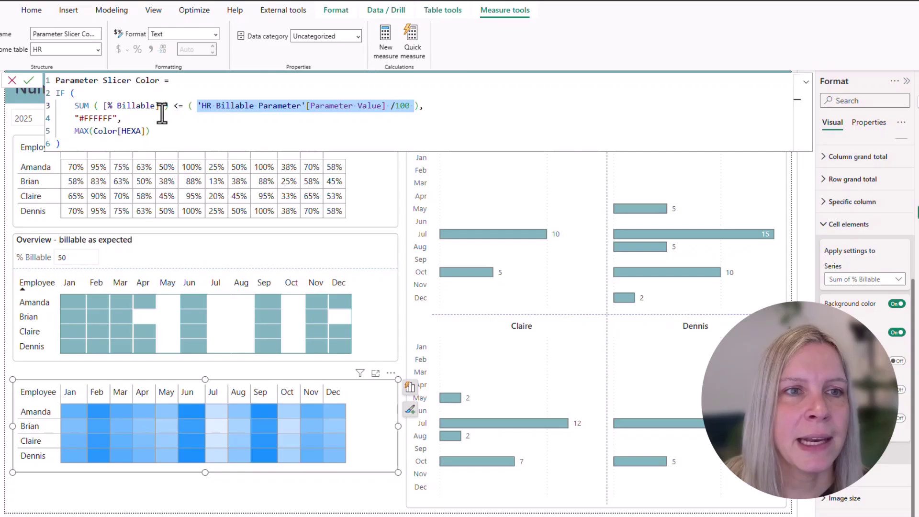
click(162, 115)
drag(71, 118, 117, 118)
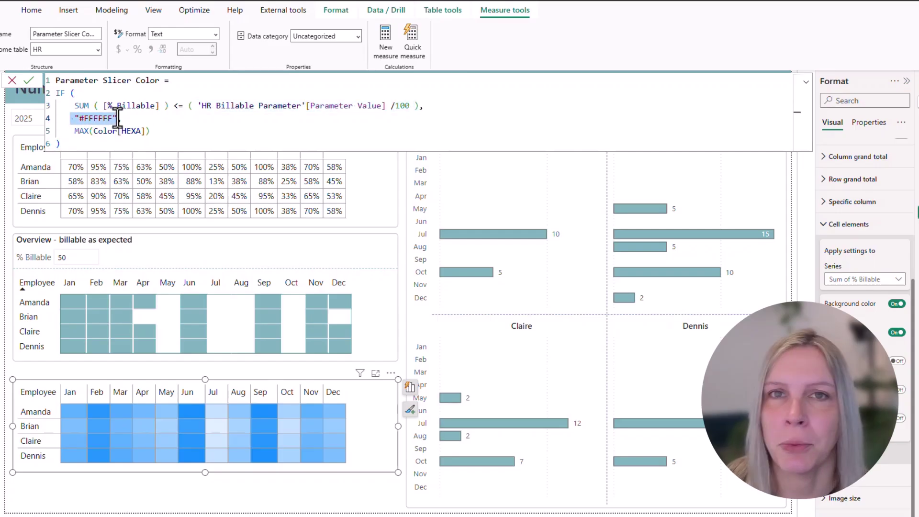
click(71, 131)
Replace MAX(Color[HEXA]) with "#7EB2BC" in the Parameter Slicer Color measure.
click(145, 131)
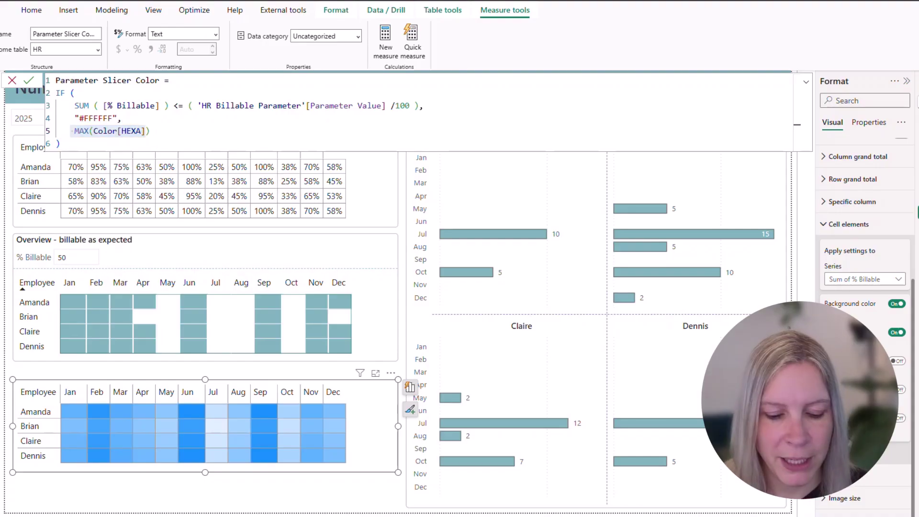
text(#7EB2BC)
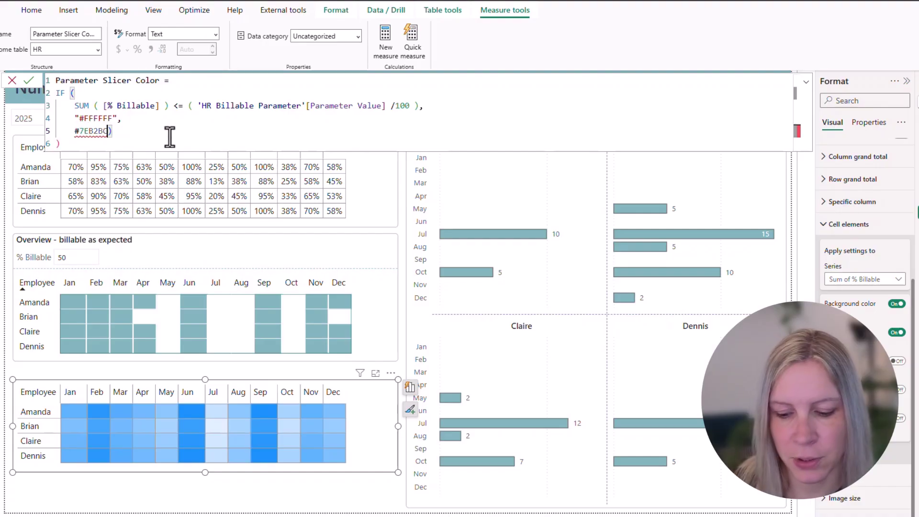
text(")
key(Left)
key(Left)
key(Left)
key(Left)
key(Left)
key(Left)
key(Left)
key(Left)
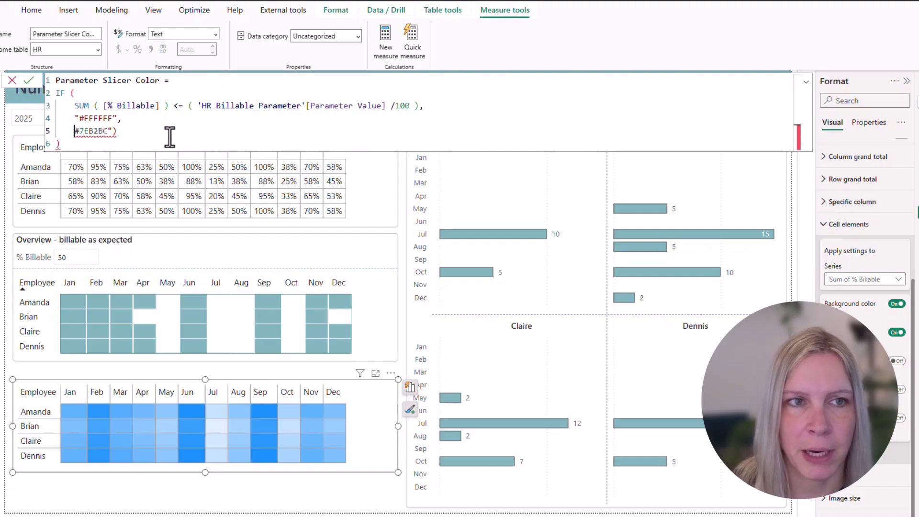
text(")
key(Down)
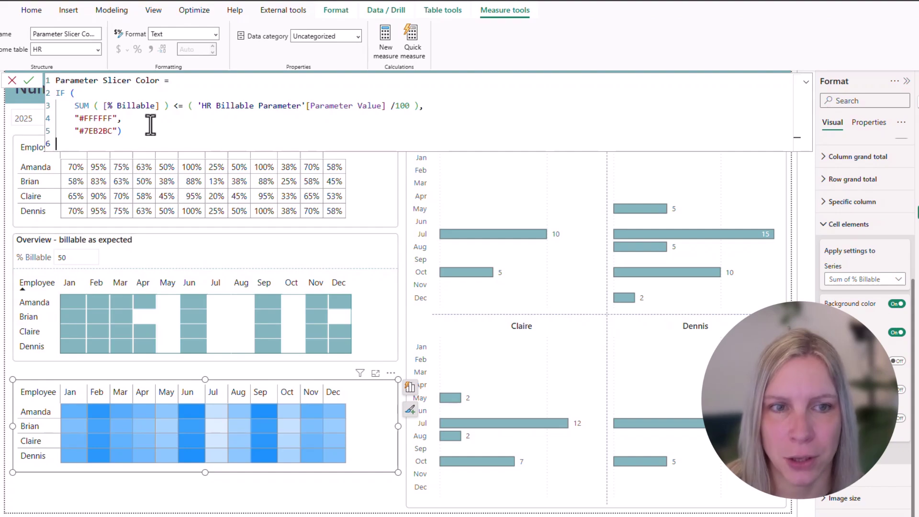
Commit the measure and base the bottom matrix's cell background on the Parameter Slicer Color field value.
click(383, 406)
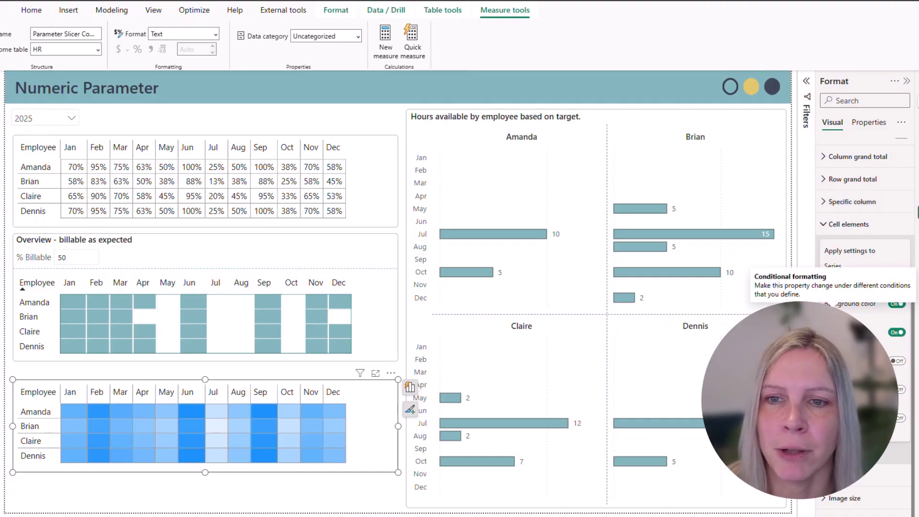
click(900, 317)
click(322, 149)
click(315, 223)
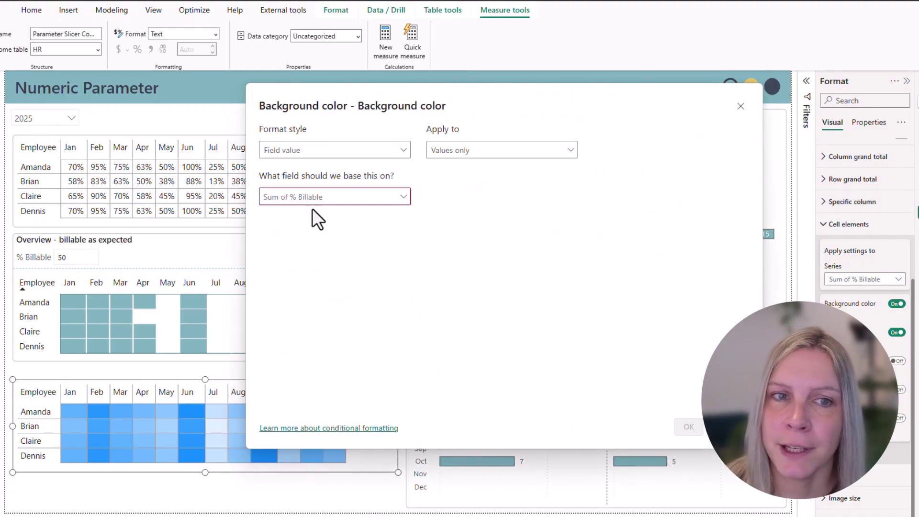
click(316, 198)
click(302, 242)
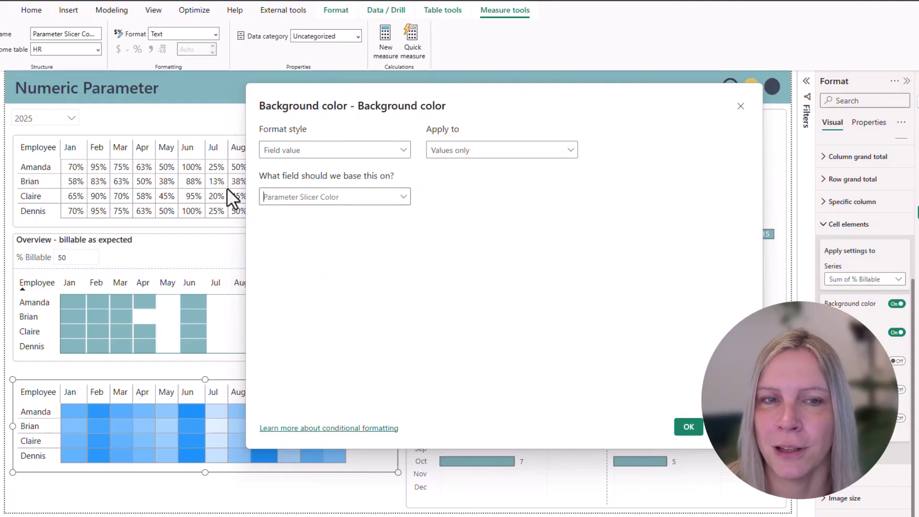
click(700, 434)
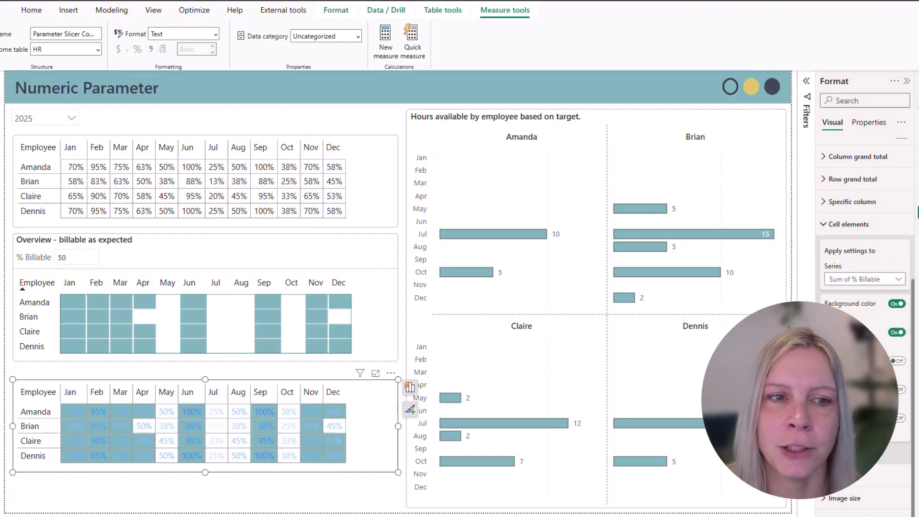
Apply font colour conditional formatting to the matrix and set % Billable to 60.
click(881, 332)
key(Return)
double_click(77, 258)
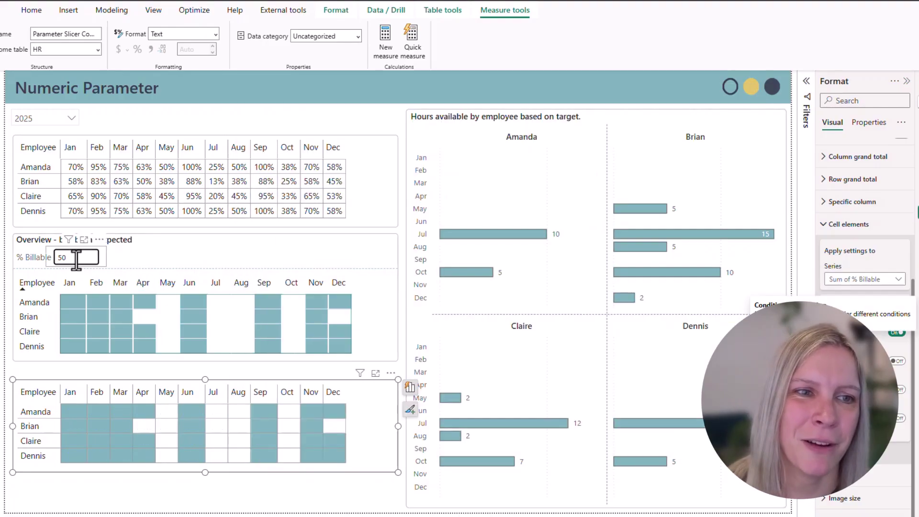
text(60)
key(Return)
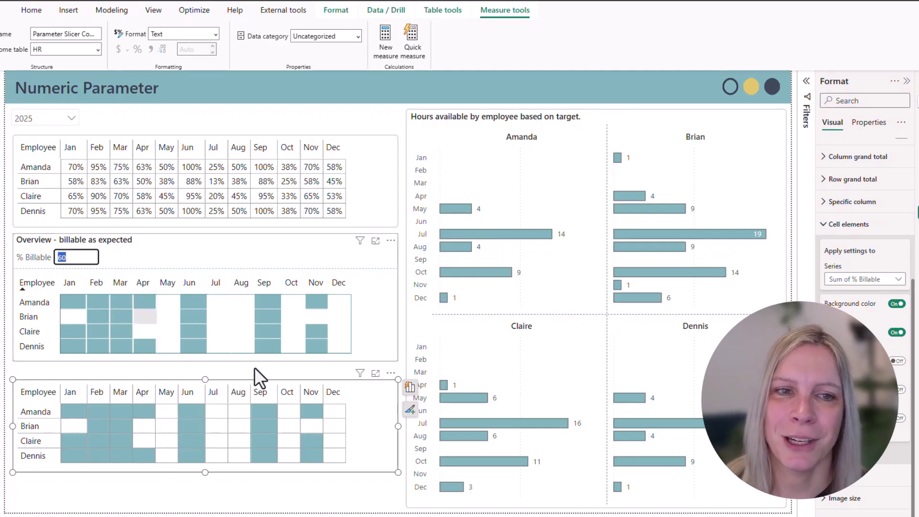
Delete the bottom test matrix and change % Billable to 70.
key(Delete)
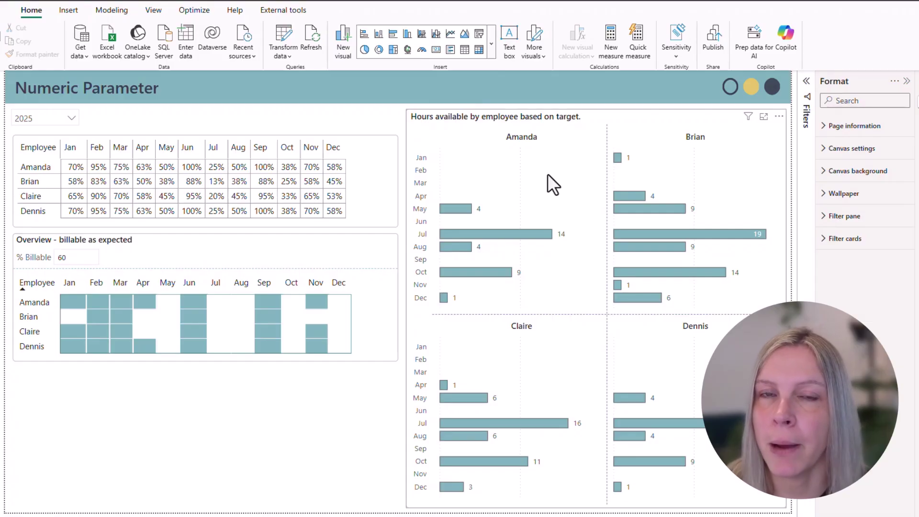
click(72, 257)
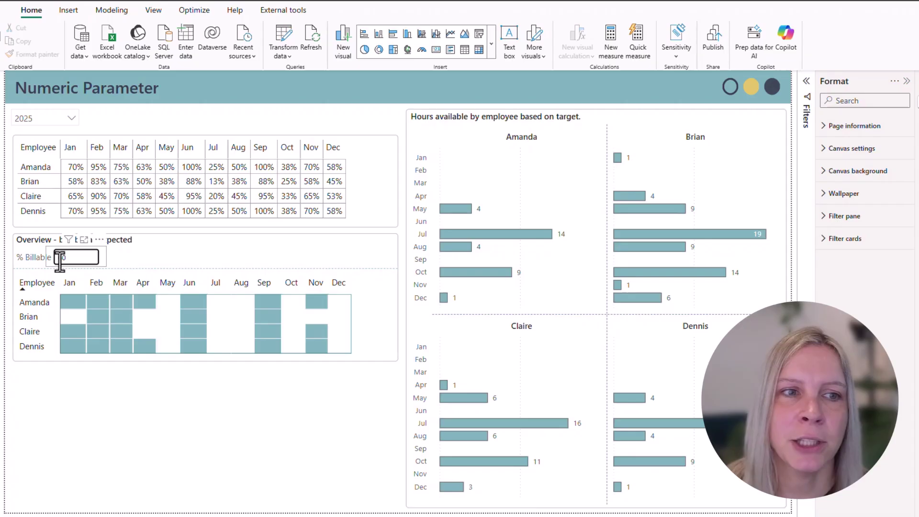
key(BackSpace)
key(BackSpace)
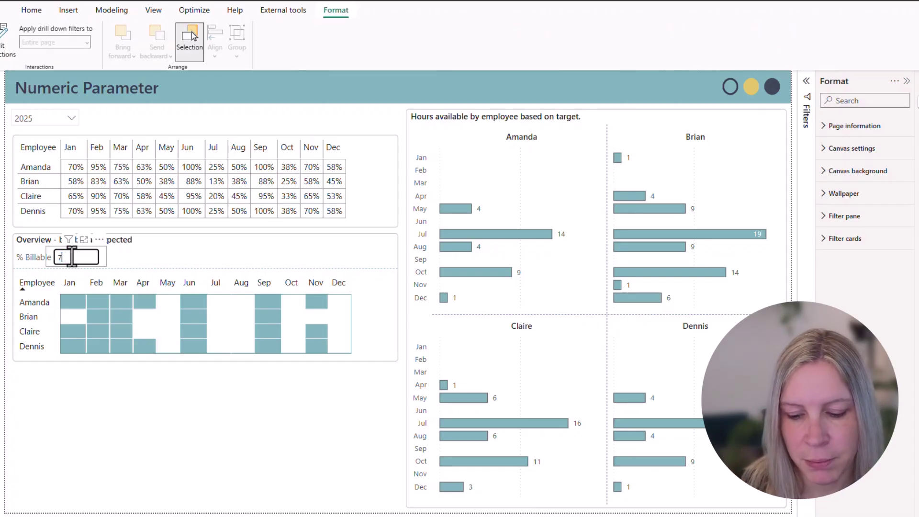
text(70)
key(Return)
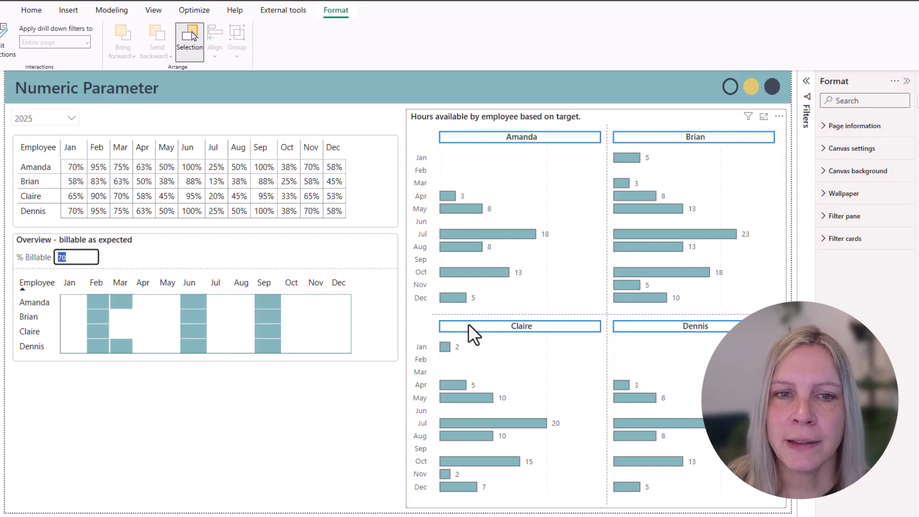
click(422, 326)
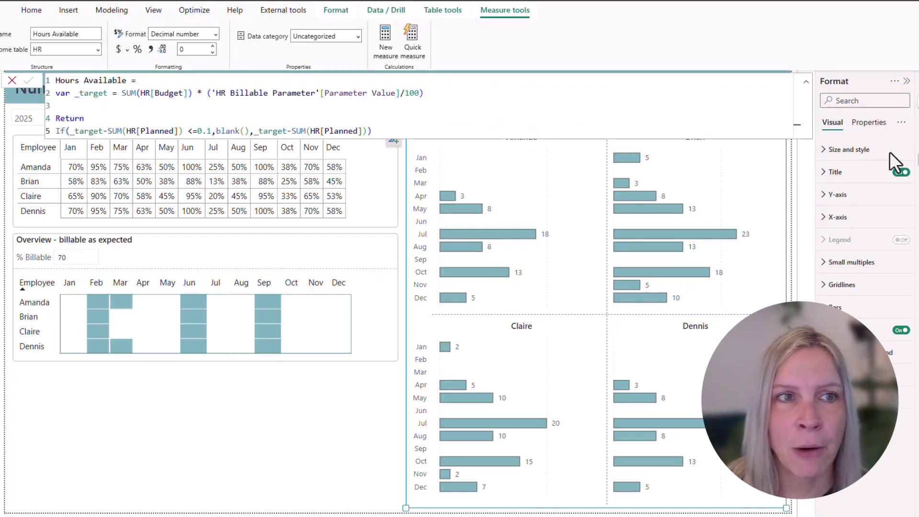
scroll(352, 123, up, 2)
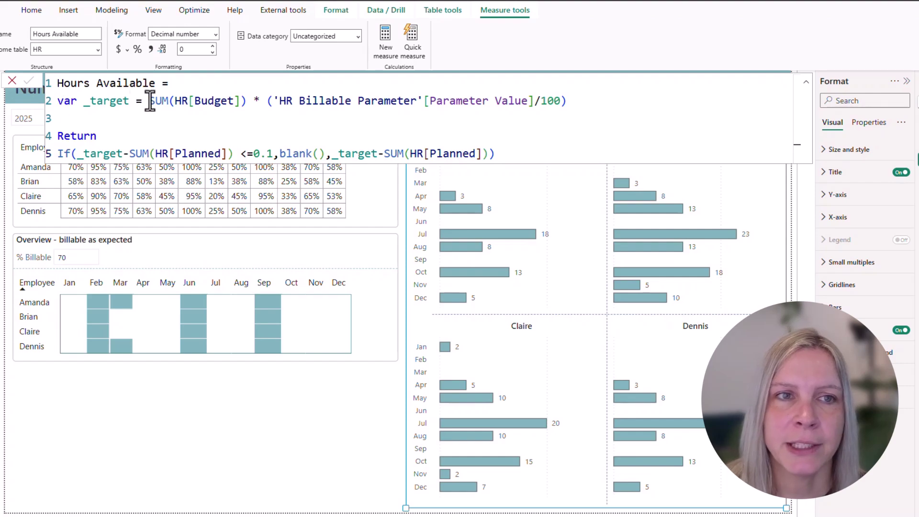
drag(148, 101, 251, 102)
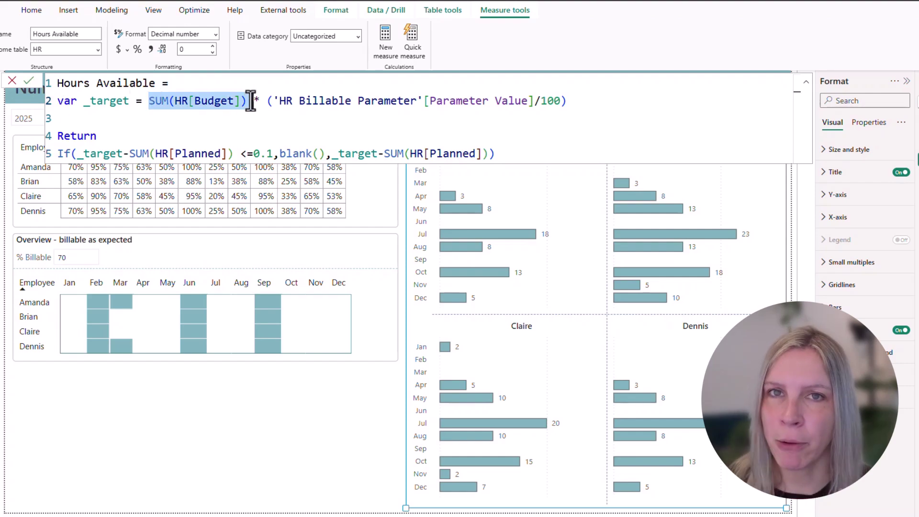
click(273, 123)
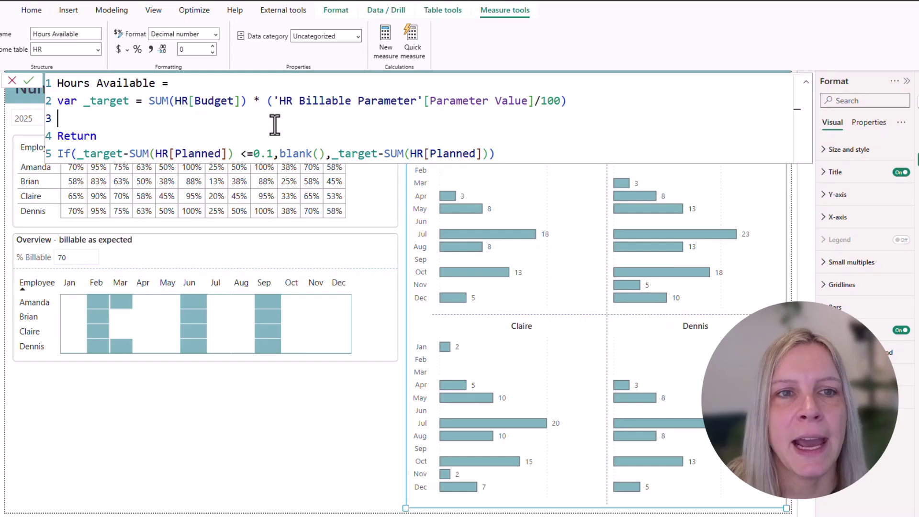
drag(253, 100, 632, 96)
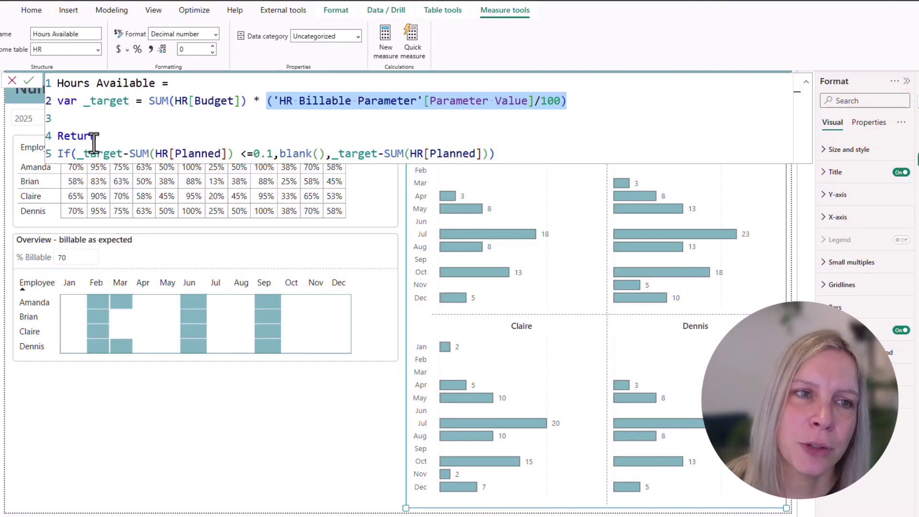
click(102, 153)
key(Home)
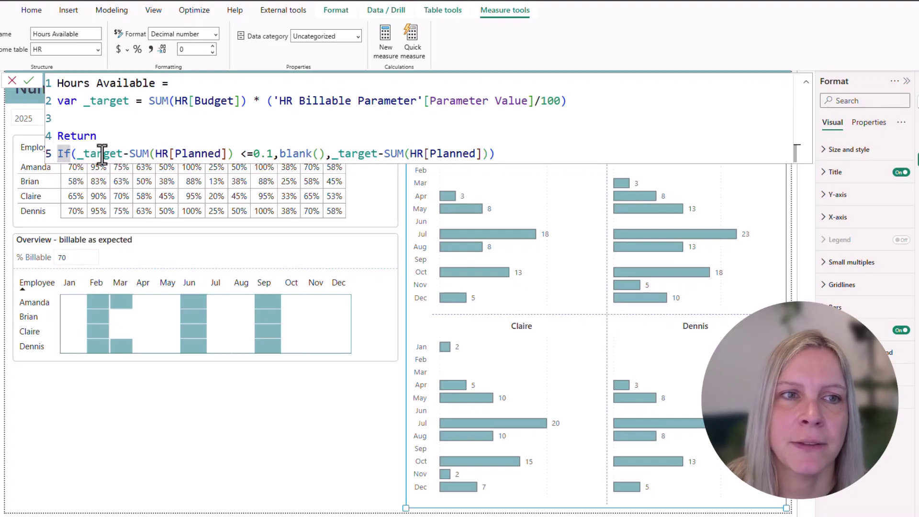
drag(77, 154, 273, 154)
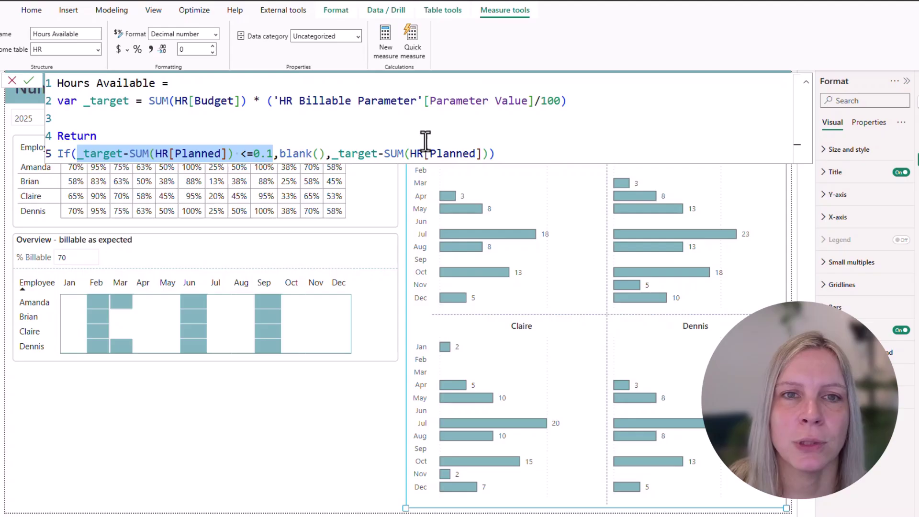
click(334, 154)
click(383, 154)
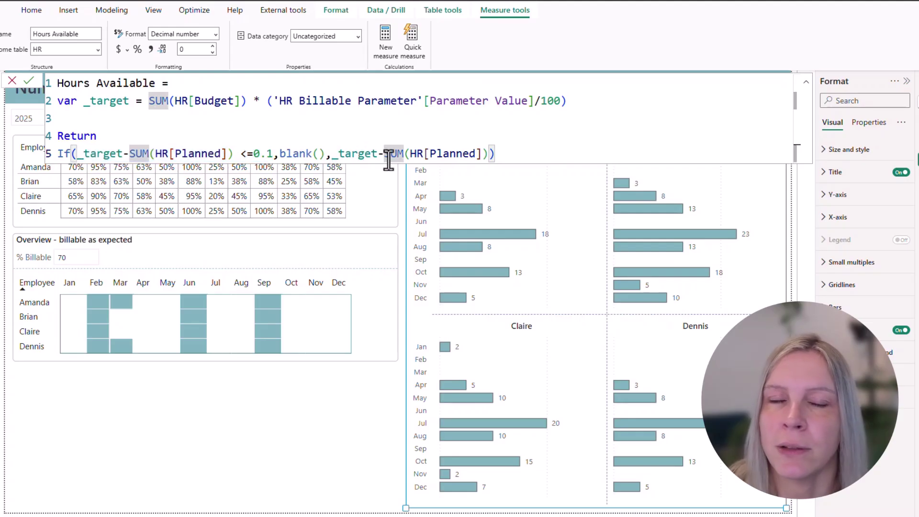
click(505, 153)
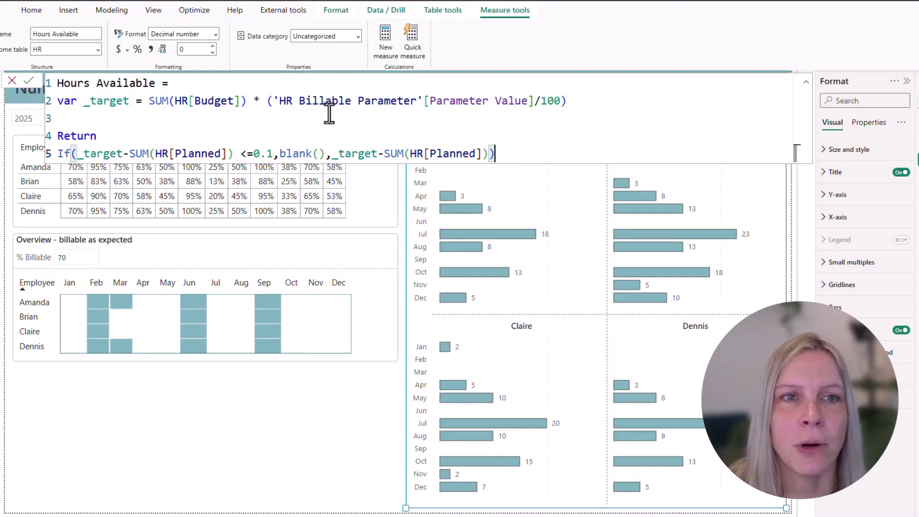
drag(273, 99, 534, 103)
Enter 80 in the % Billable slicer box, then deselect all visuals.
click(78, 257)
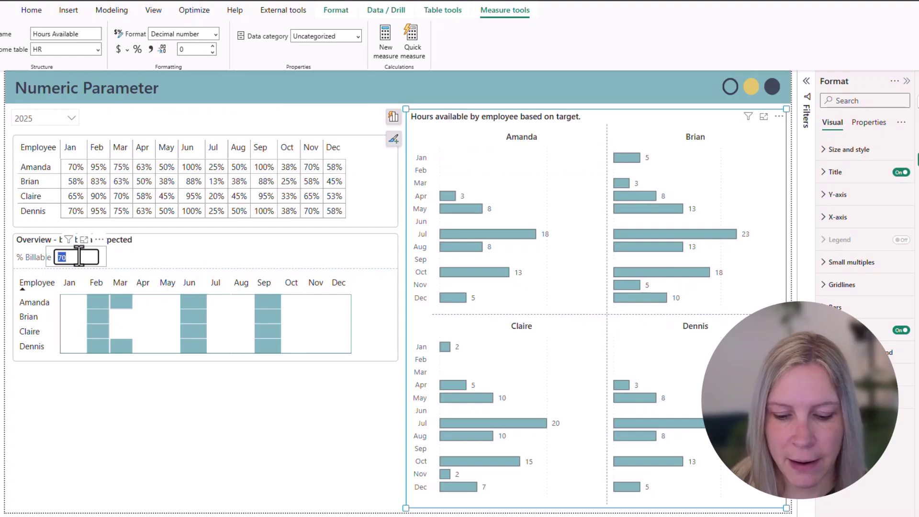
text(80)
key(Return)
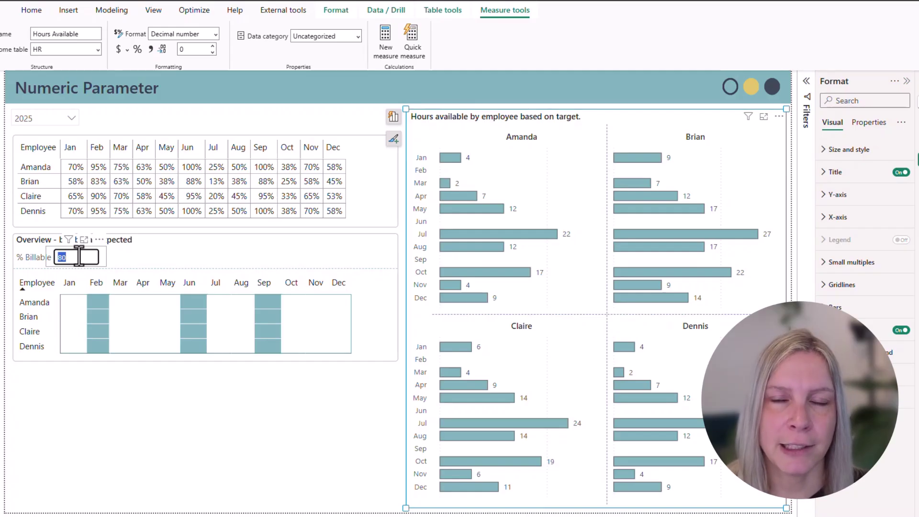
click(411, 481)
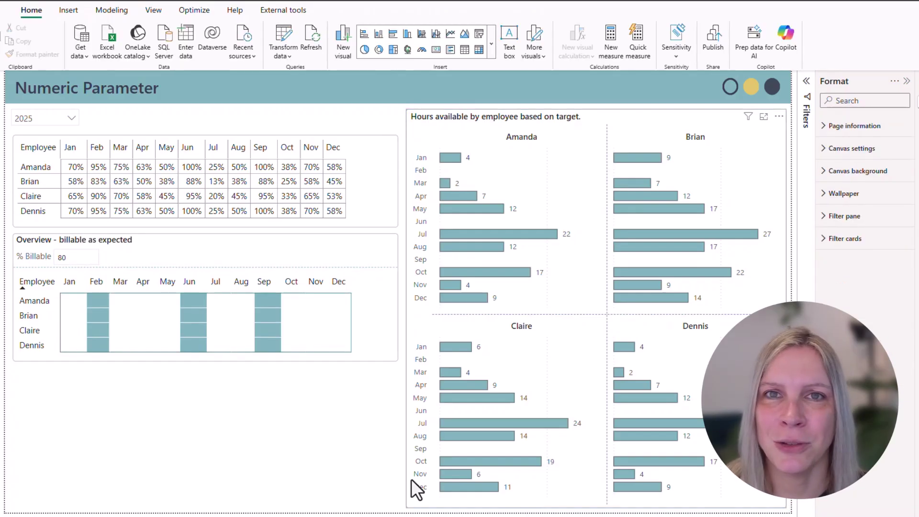